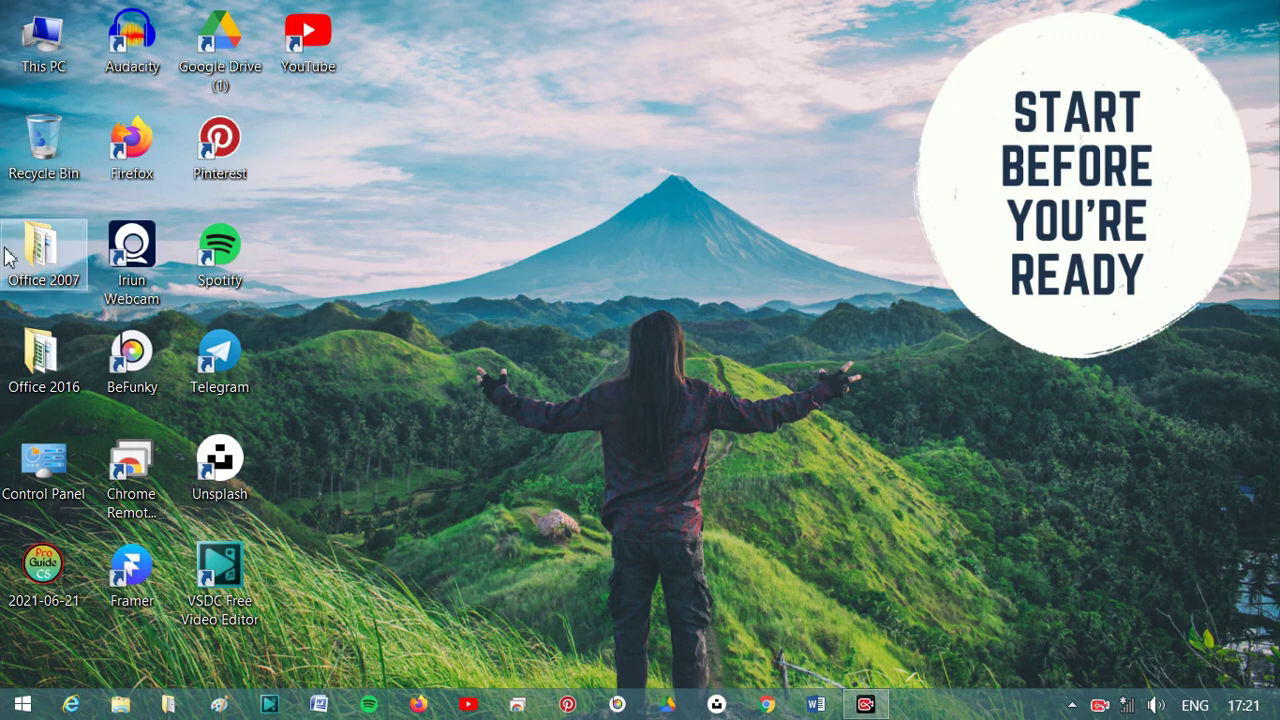
Open the Office 2007 folder and launch Microsoft Office Word 2007 with a blank Document1.
double_click(40, 255)
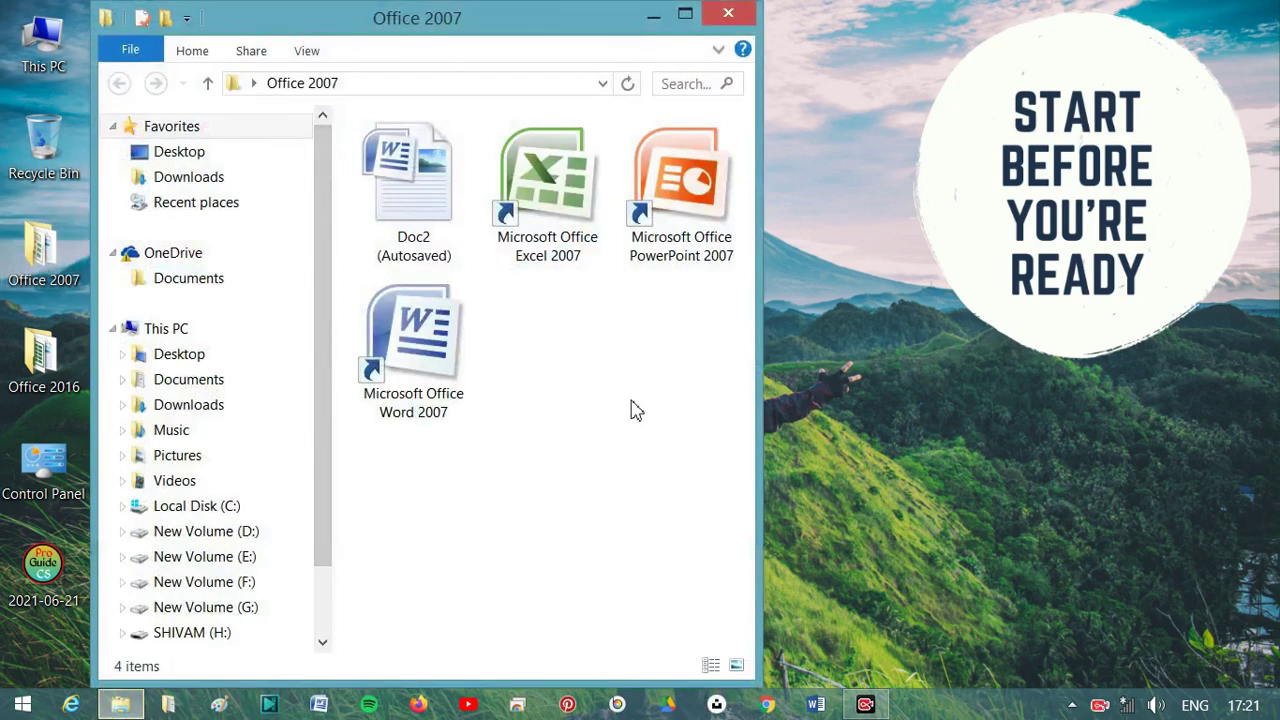
click(460, 422)
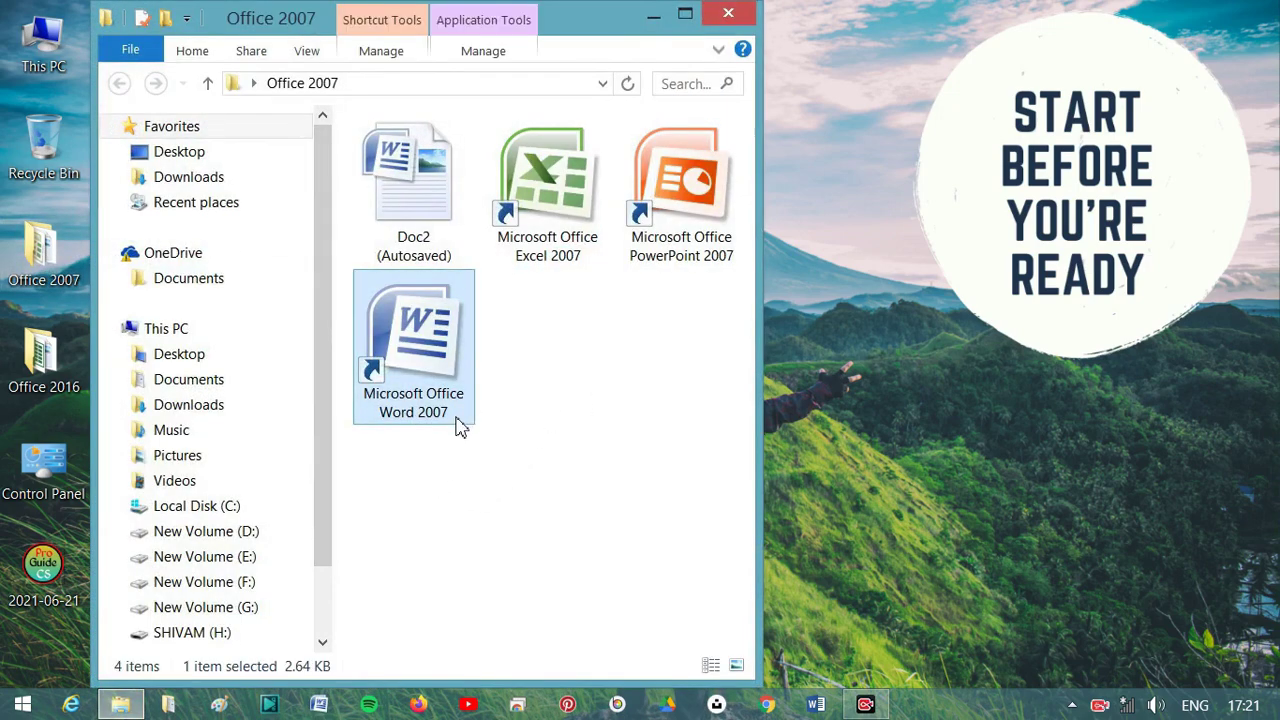
click(655, 17)
click(120, 705)
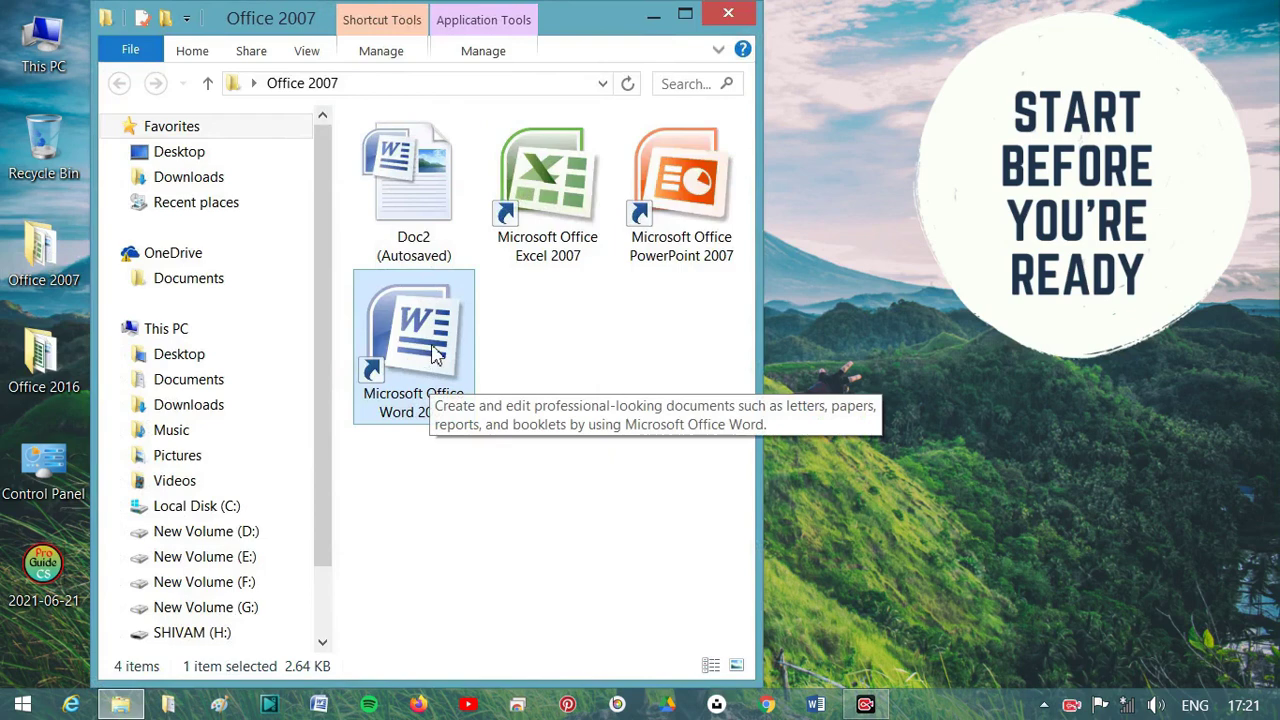
double_click(432, 358)
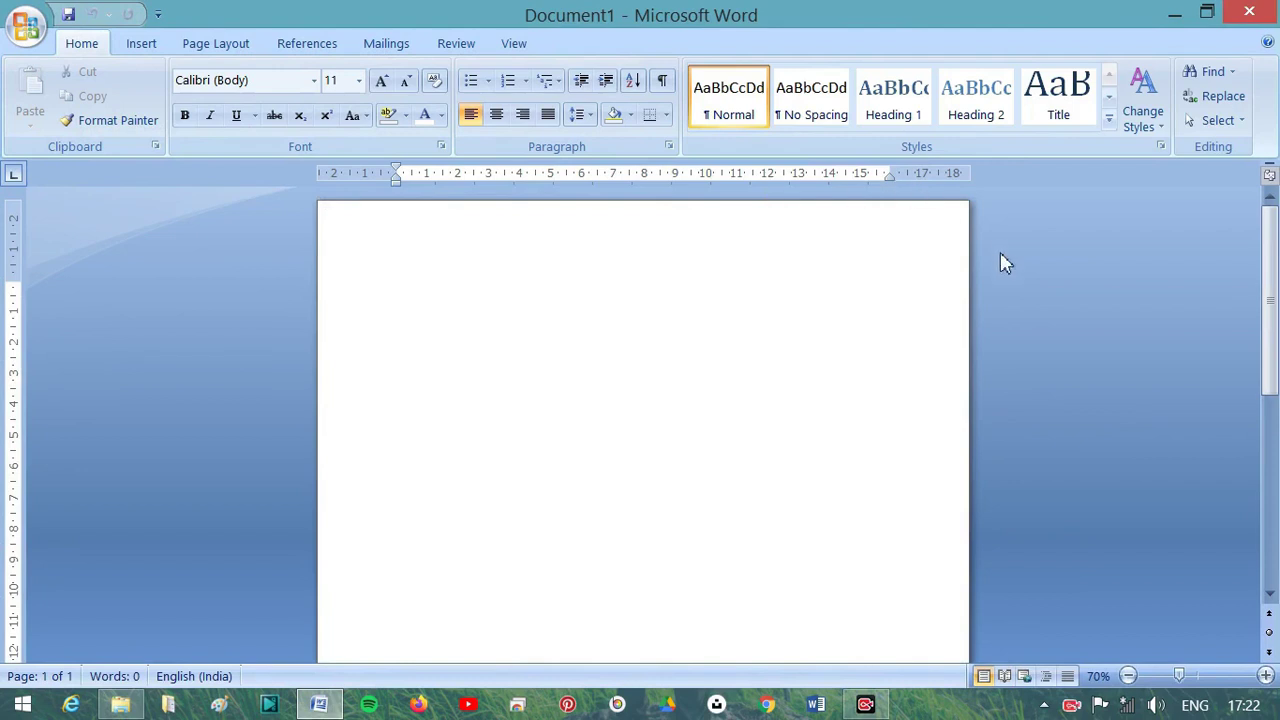
Zoom the blank page in to about 247%, then back out to 25%.
scroll(760, 530, down, 2)
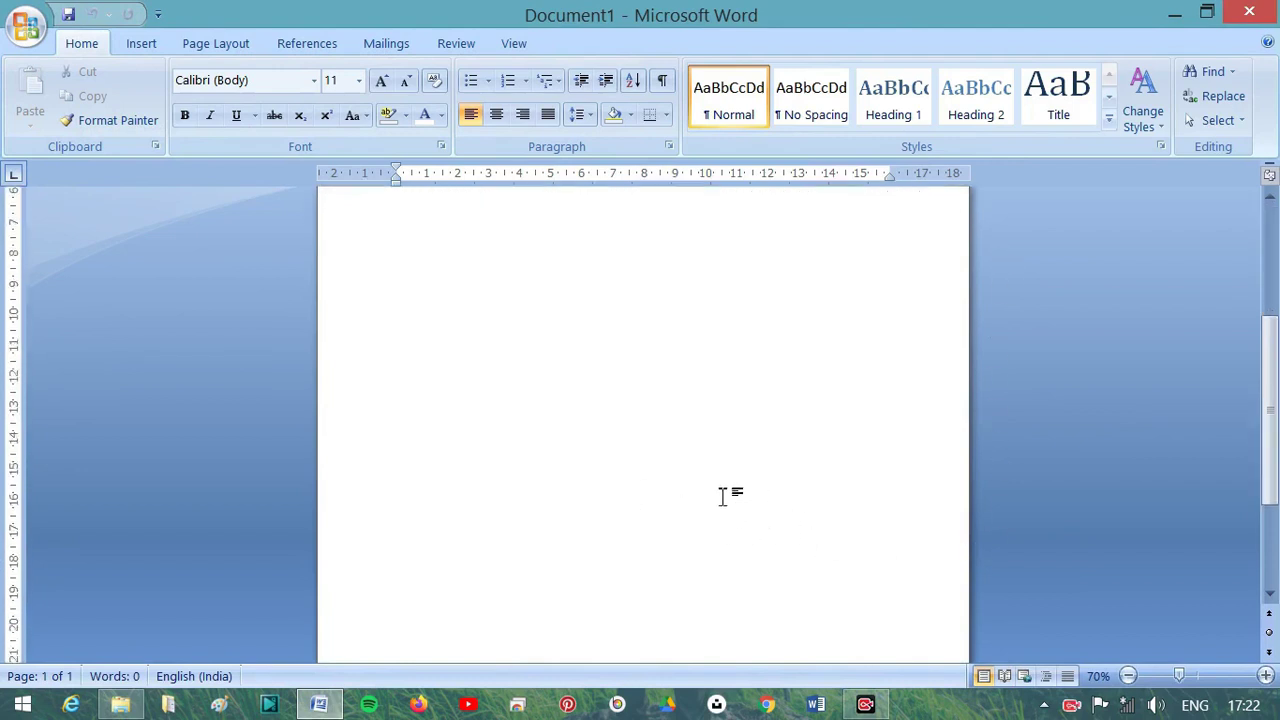
scroll(737, 491, up, 2)
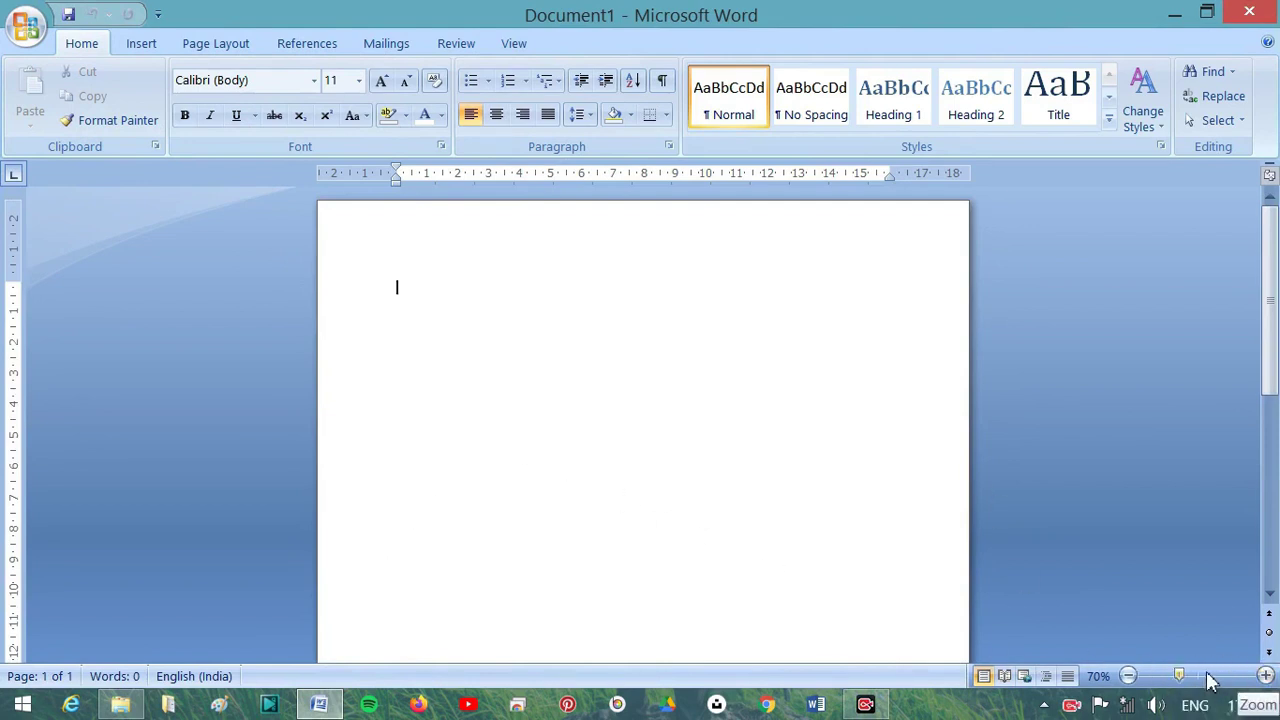
drag(1183, 679, 1224, 680)
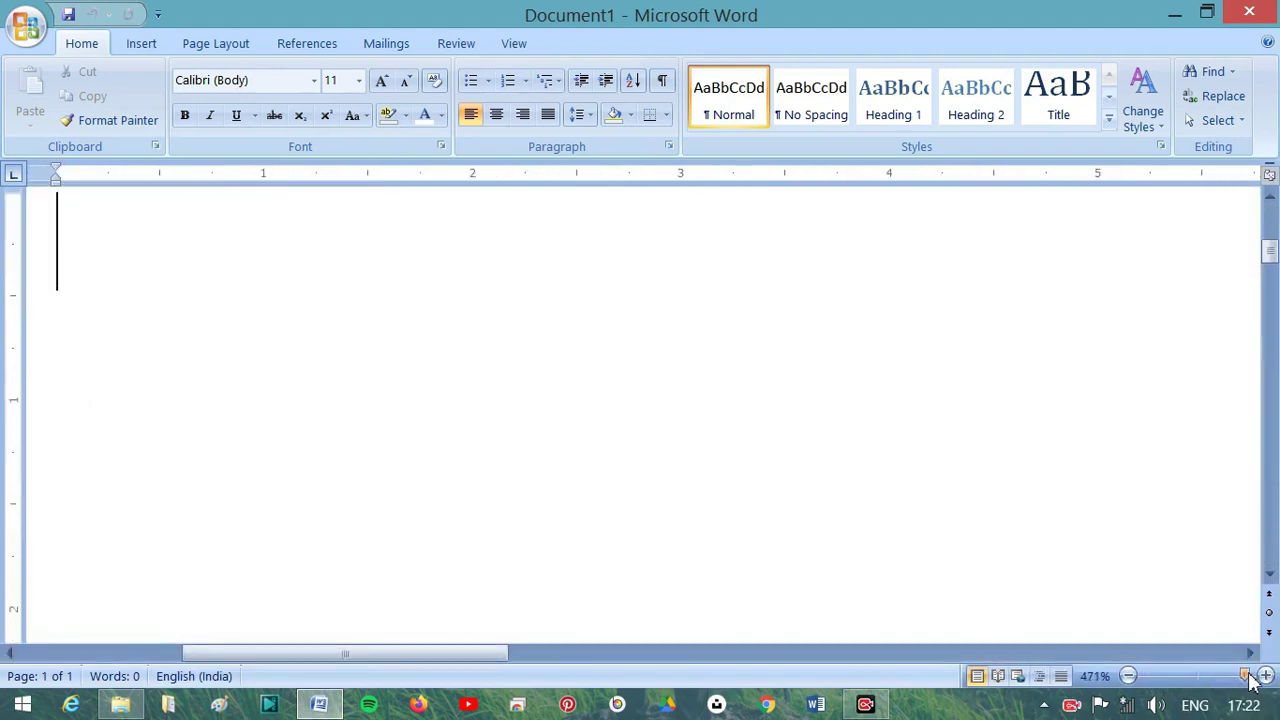
drag(1224, 680, 1152, 678)
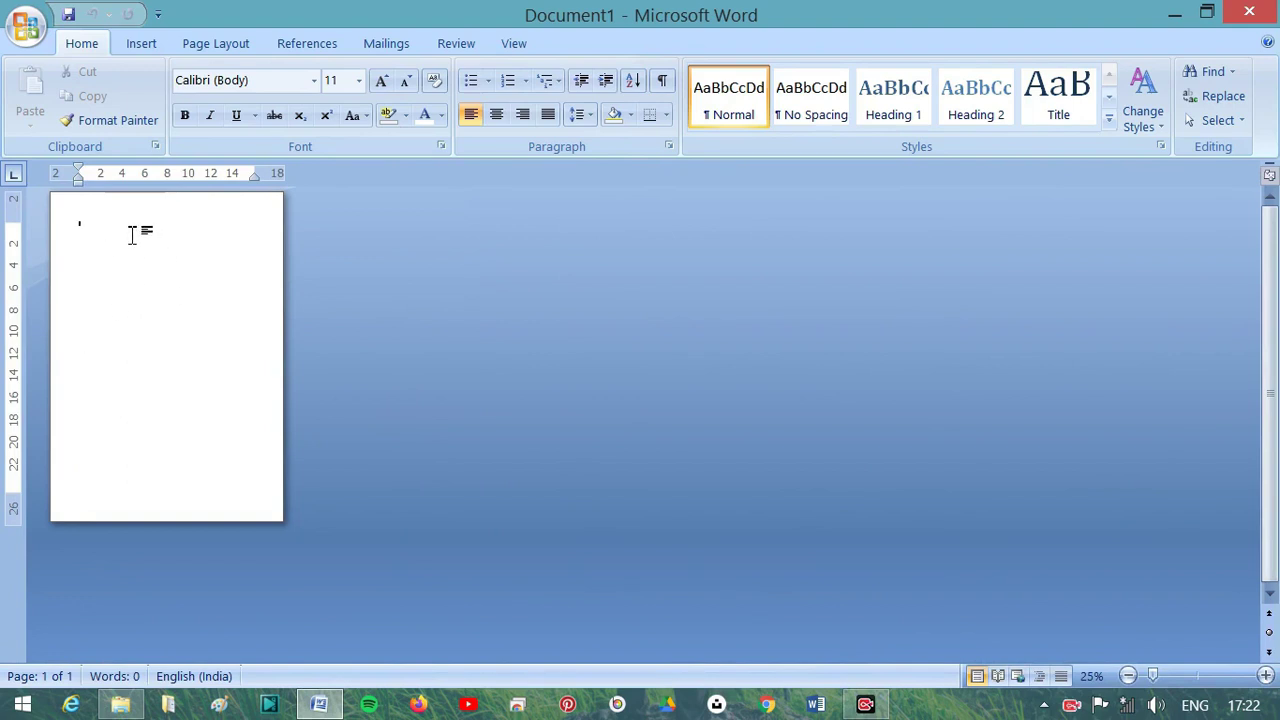
Insert two page breaks so the document spans three pages, then zoom to 85%.
key(ctrl+Return)
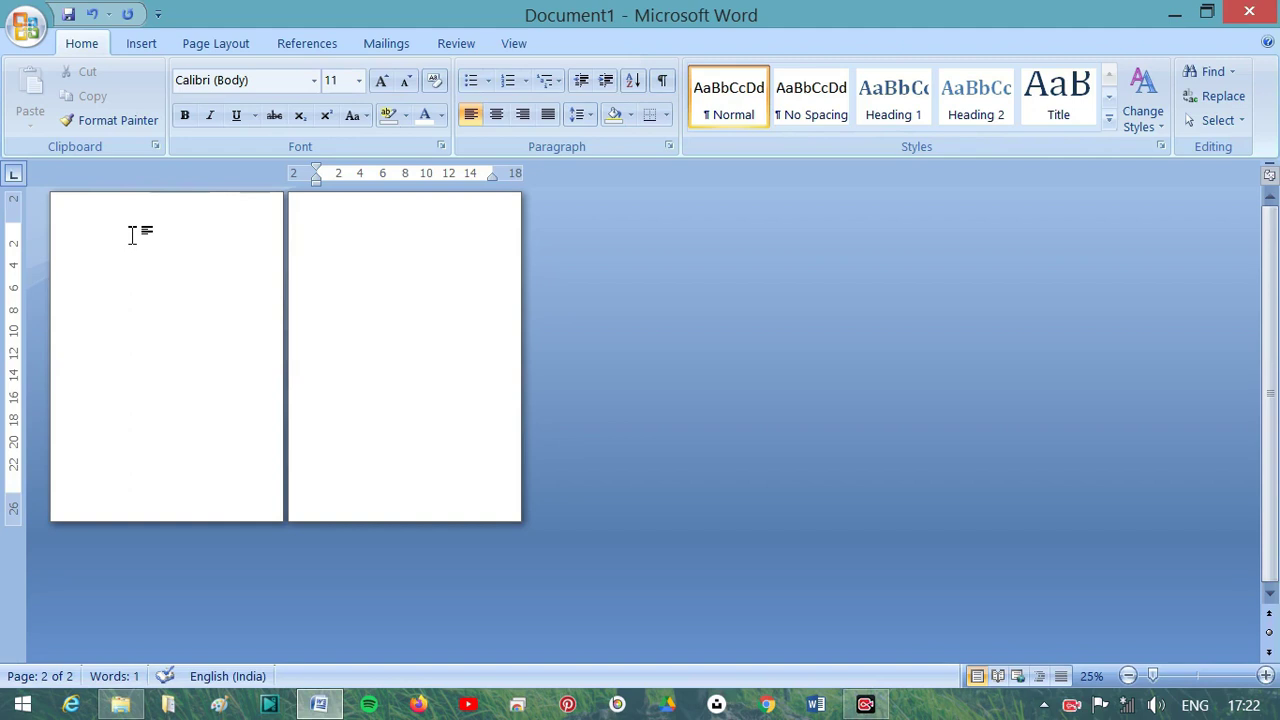
key(ctrl+Return)
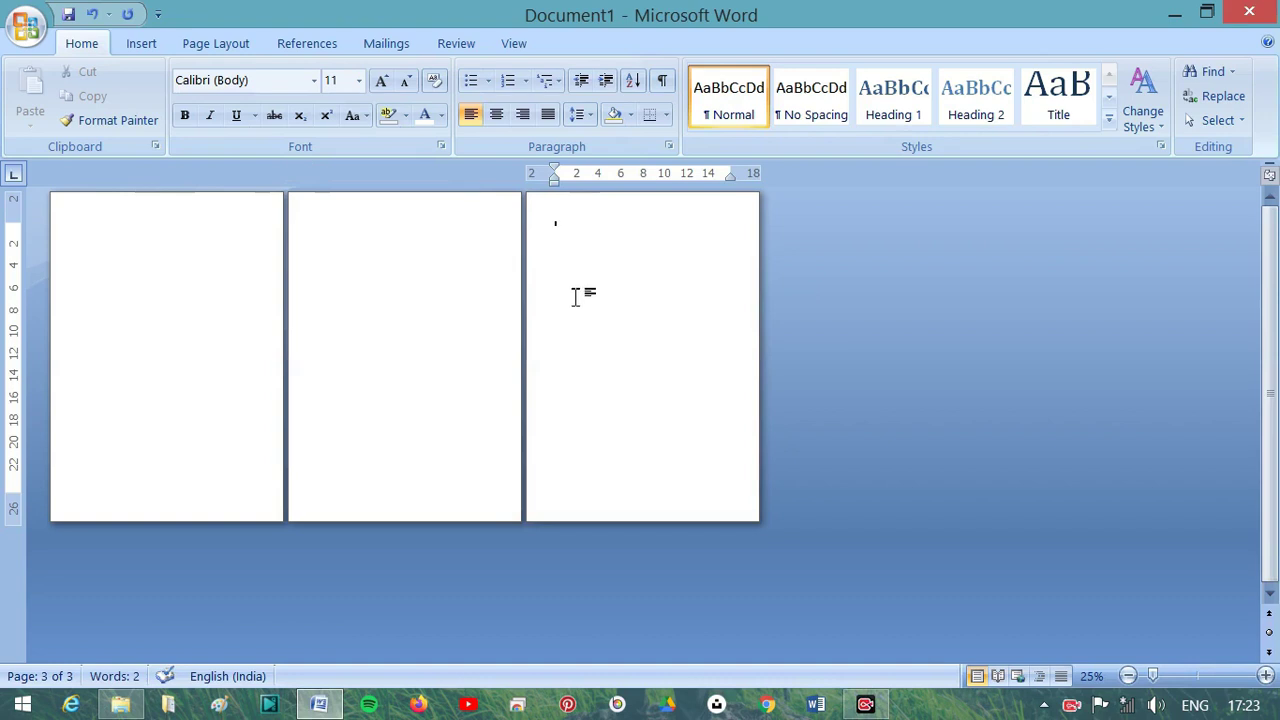
ctrl+scroll(576, 298, up, 6)
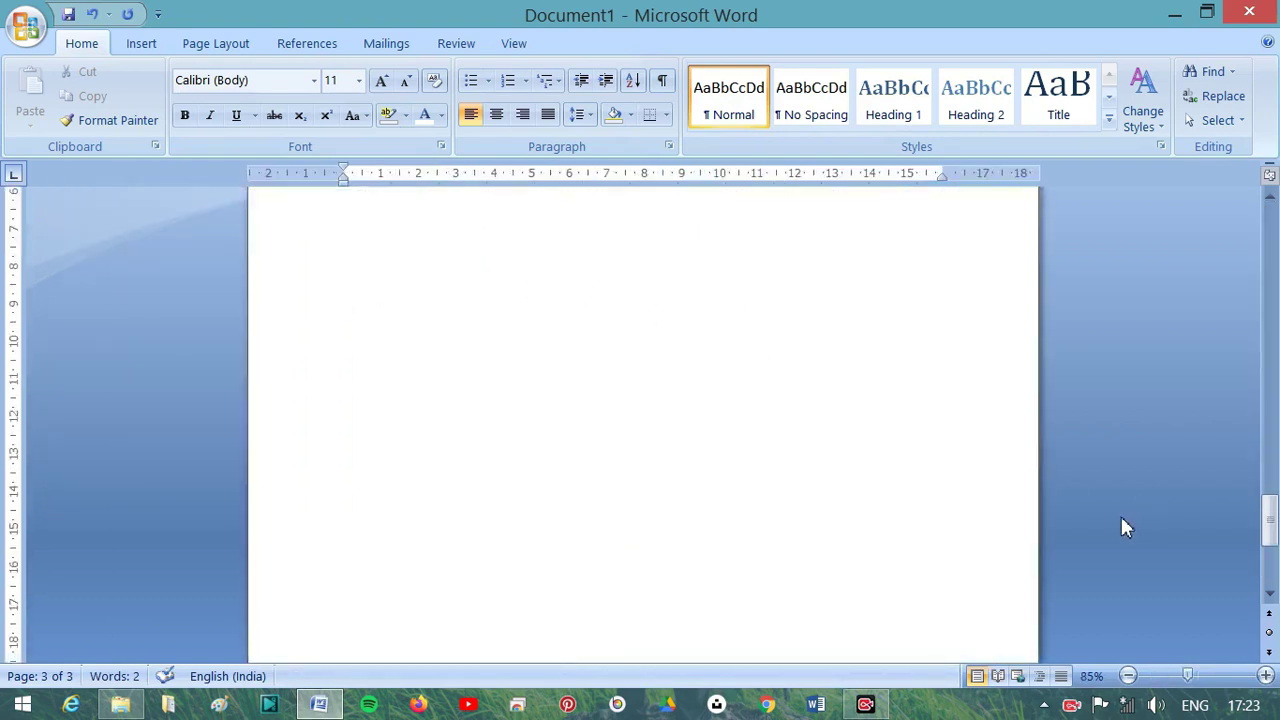
scroll(1119, 500, up, 3)
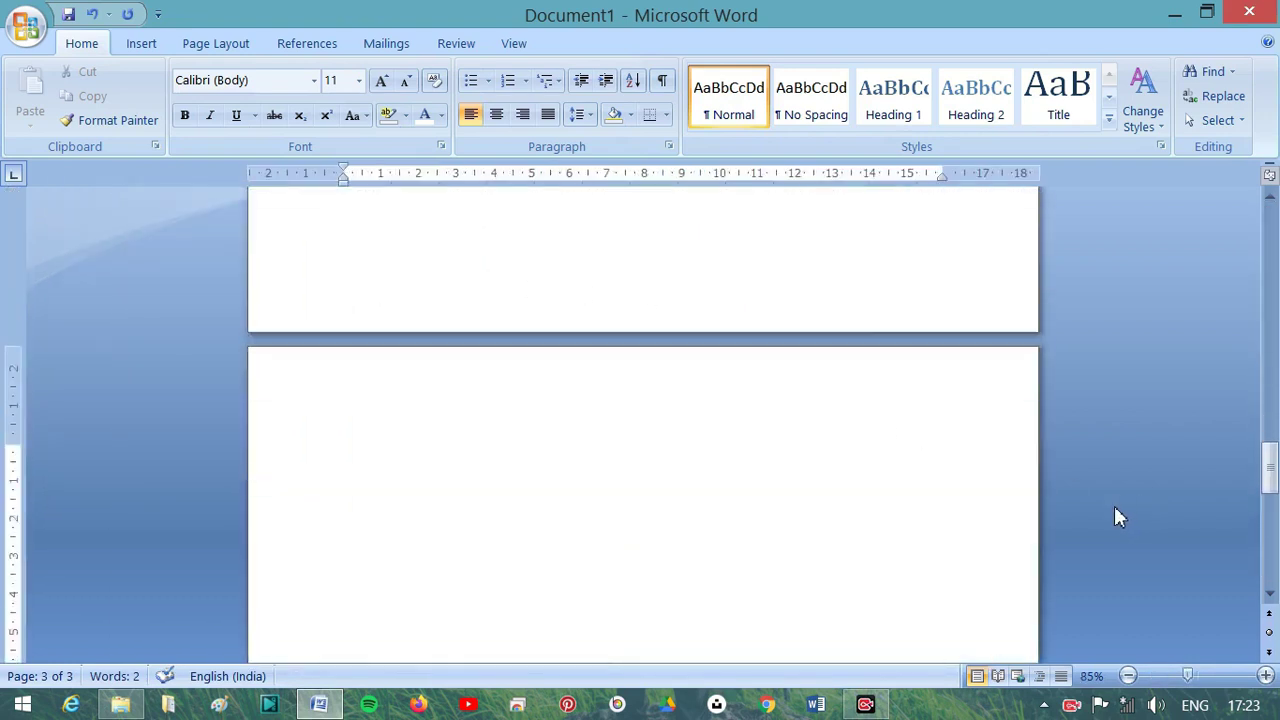
scroll(1119, 516, down, 1)
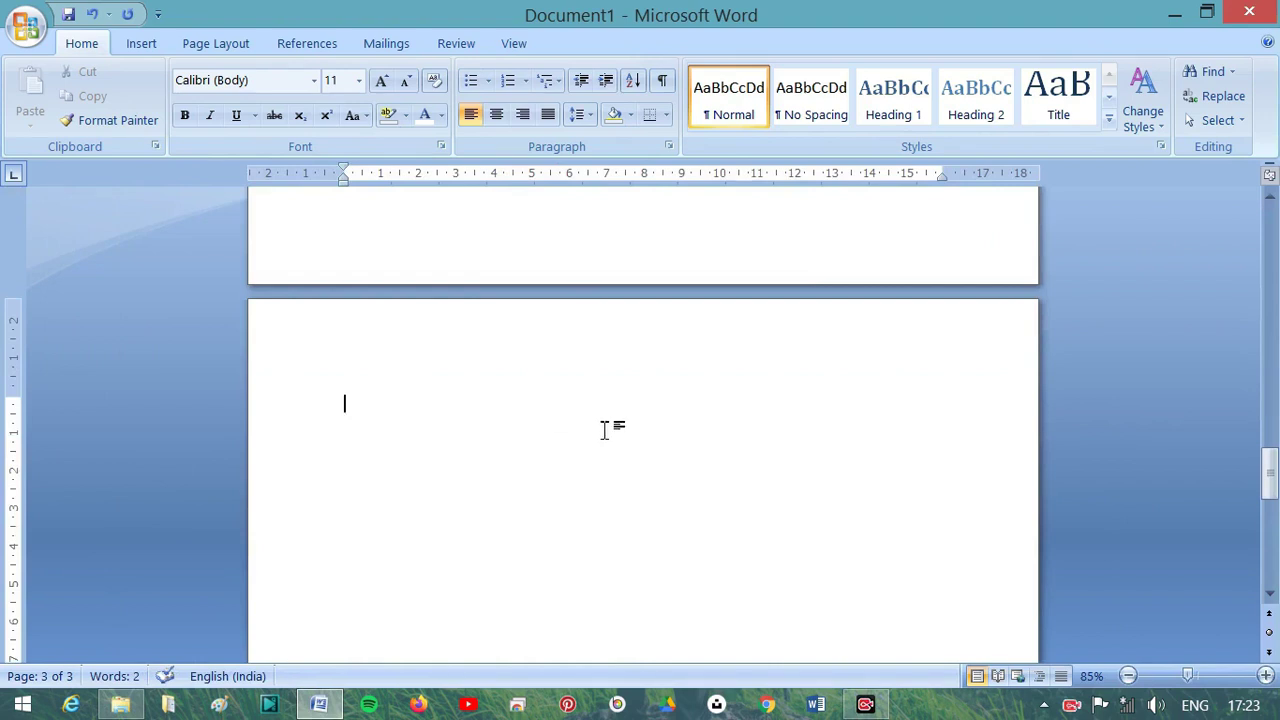
Type the person's first name and surname on page 3.
text(shivam)
ctrl+scroll(411, 407, up, 2)
ctrl+scroll(409, 410, up, 3)
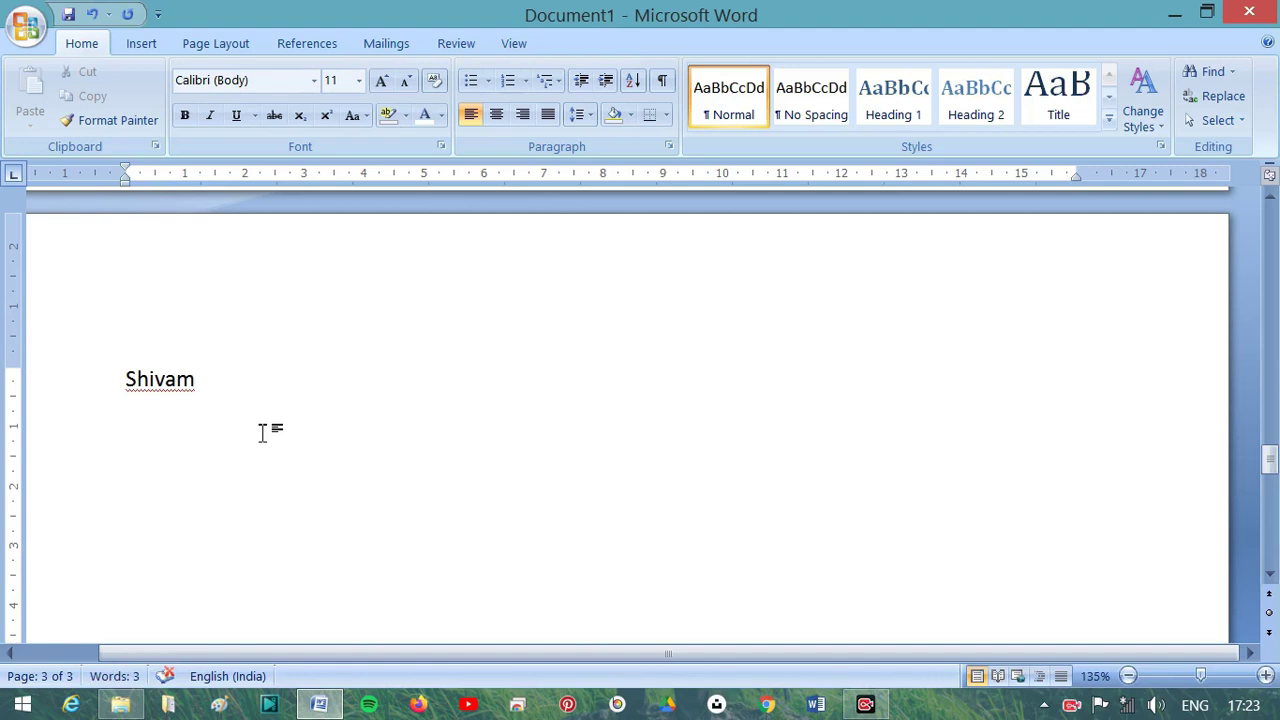
text(Ku)
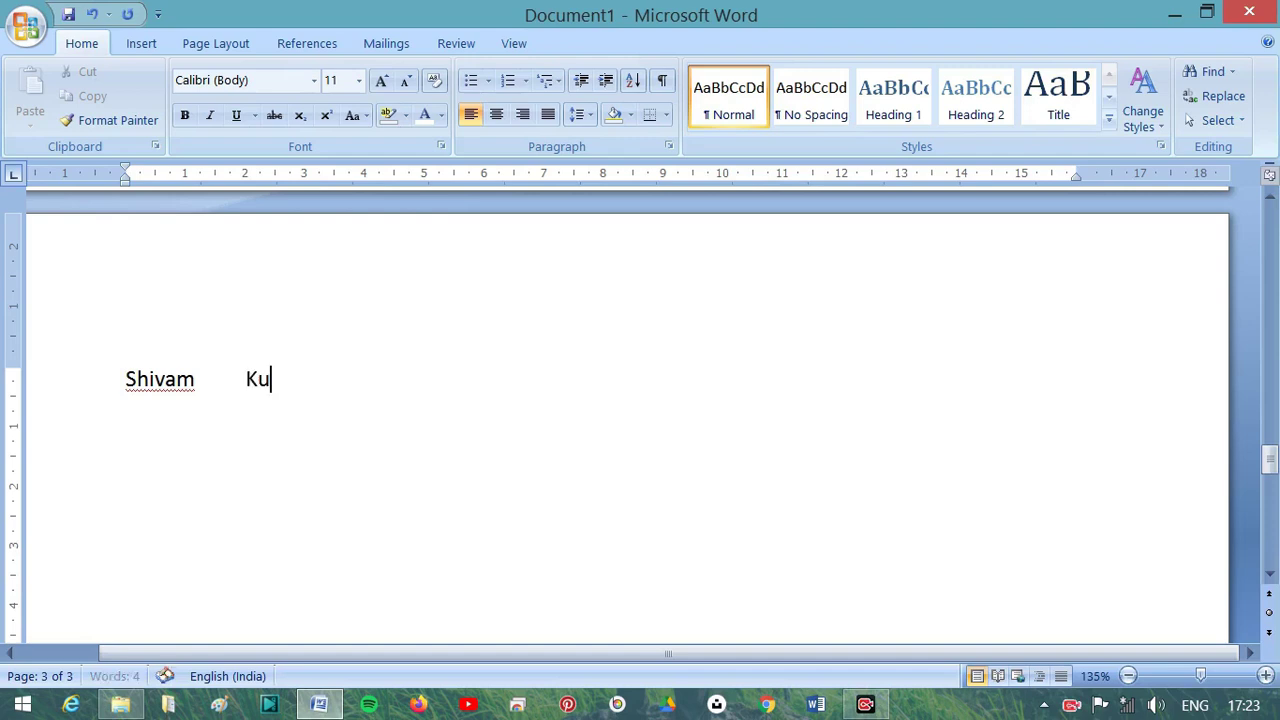
text(shwaha)
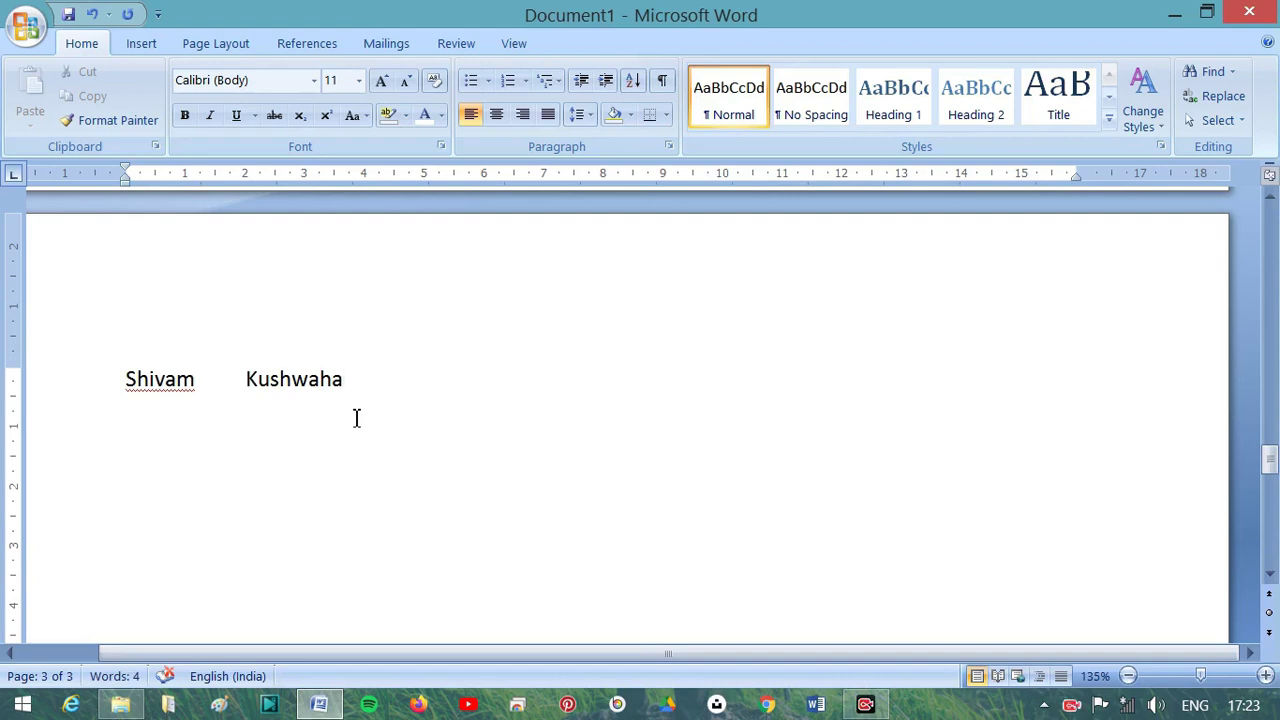
Add the filler text 'SHAHJKAKKDsjdfjdfijo' right after the surname.
double_click(256, 382)
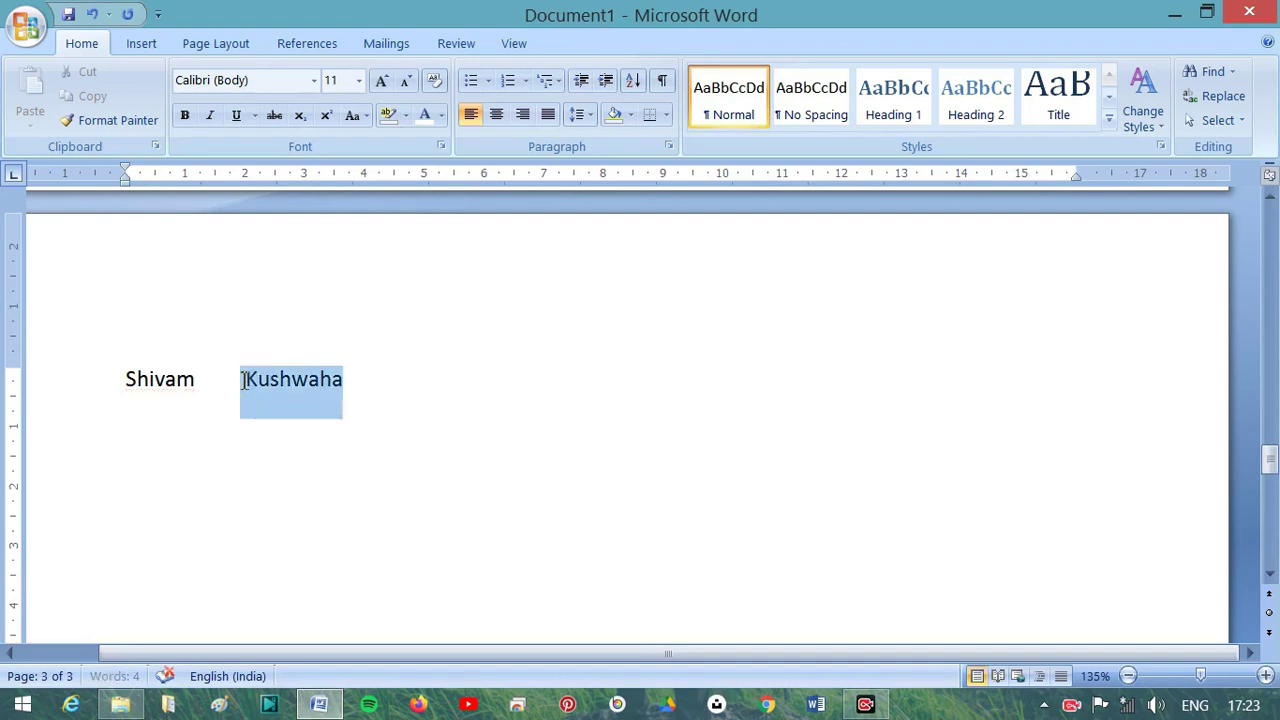
click(334, 388)
click(366, 380)
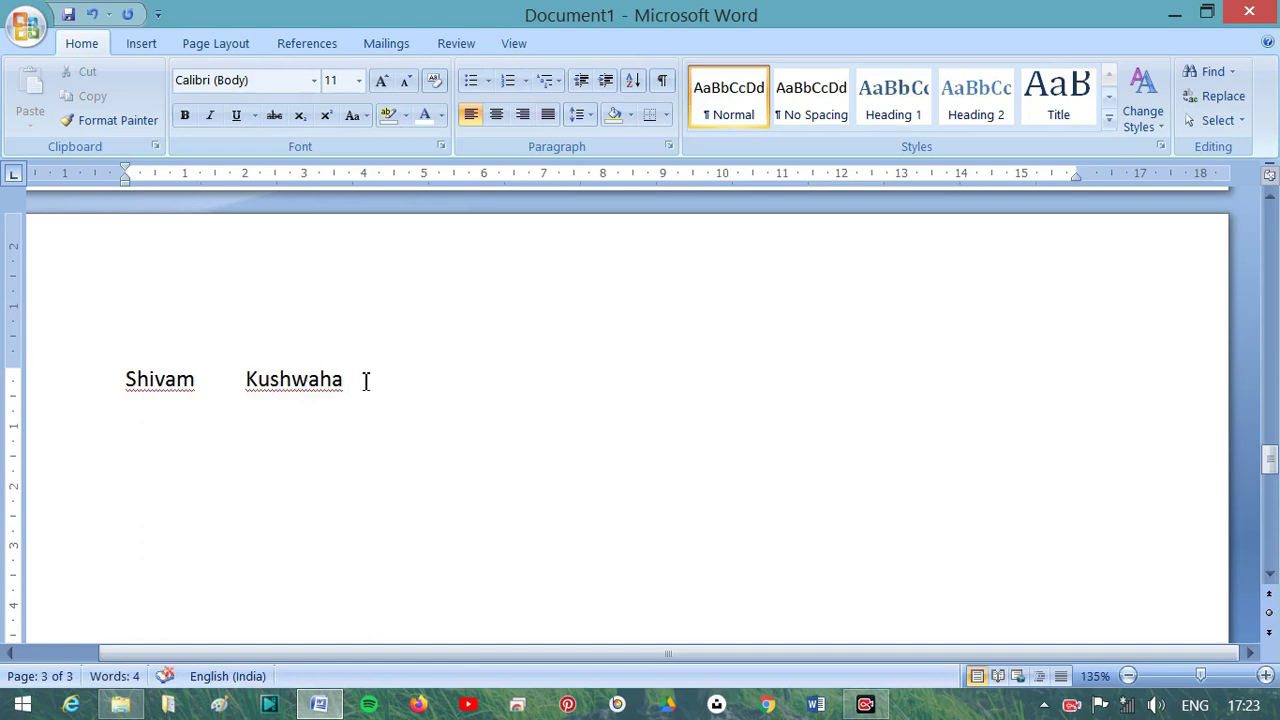
text(SHAHJK)
text(AK)
text(KD)
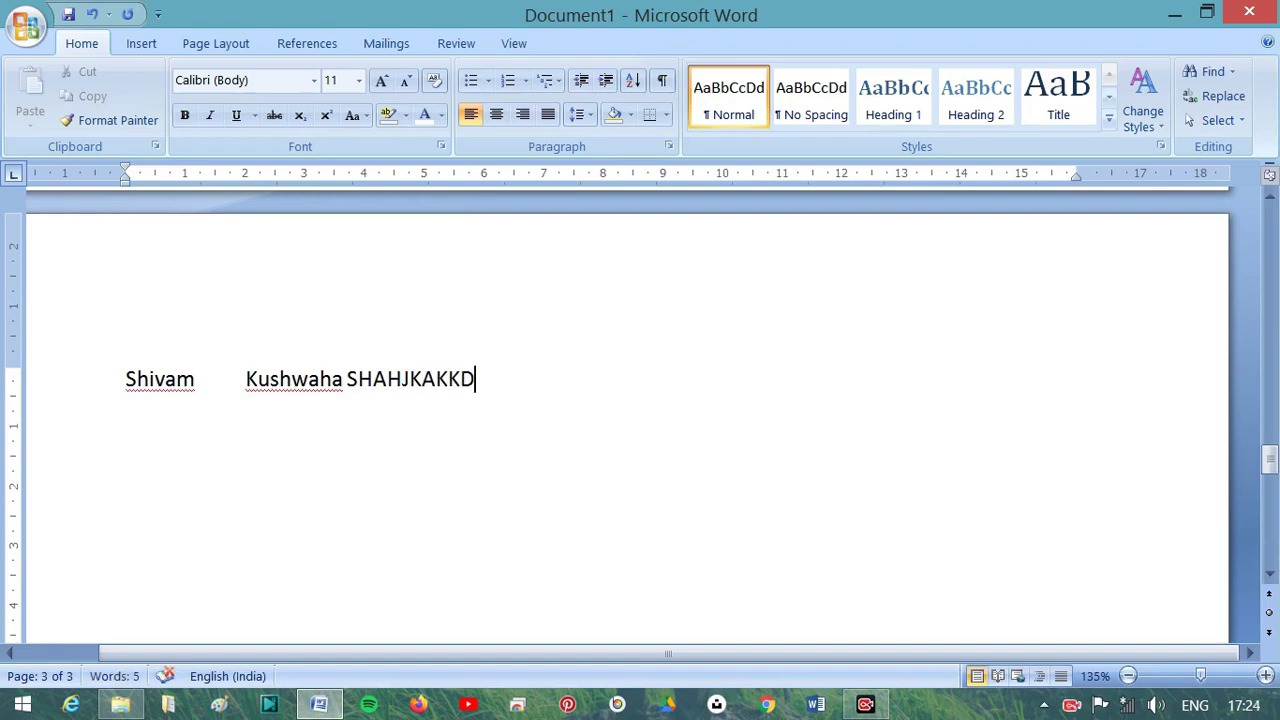
text(sjdfjdfij)
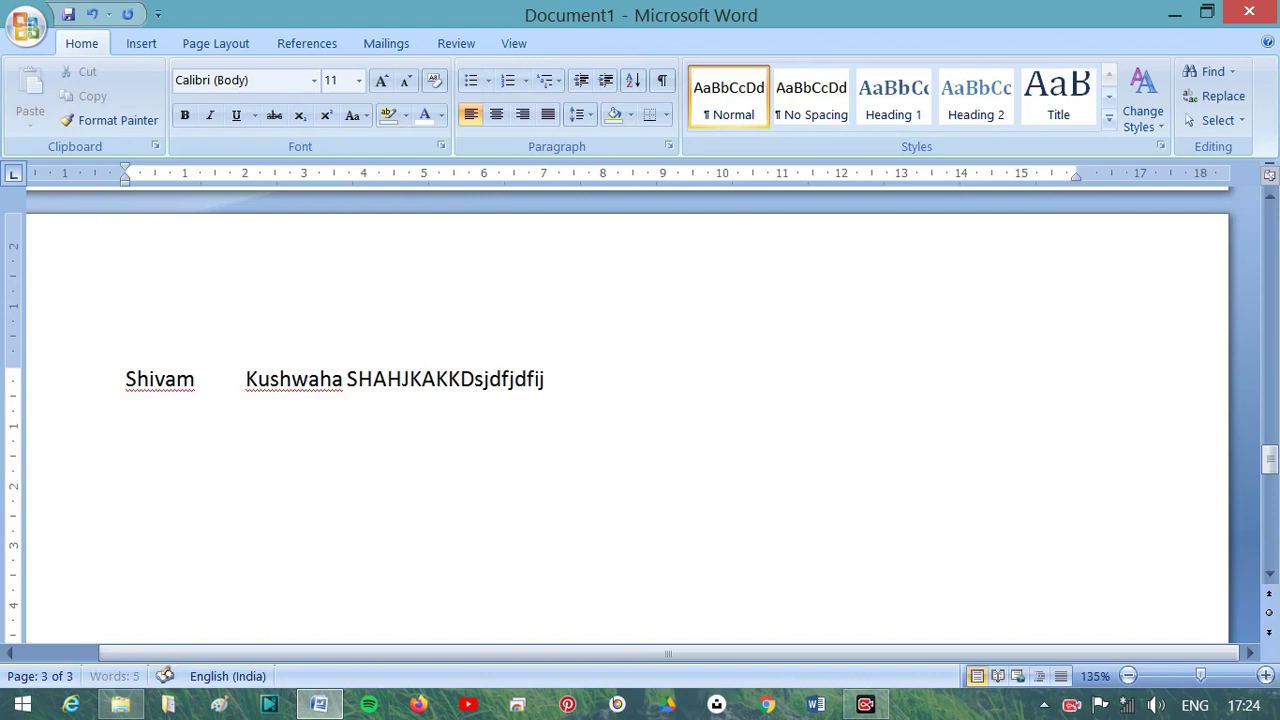
text(o)
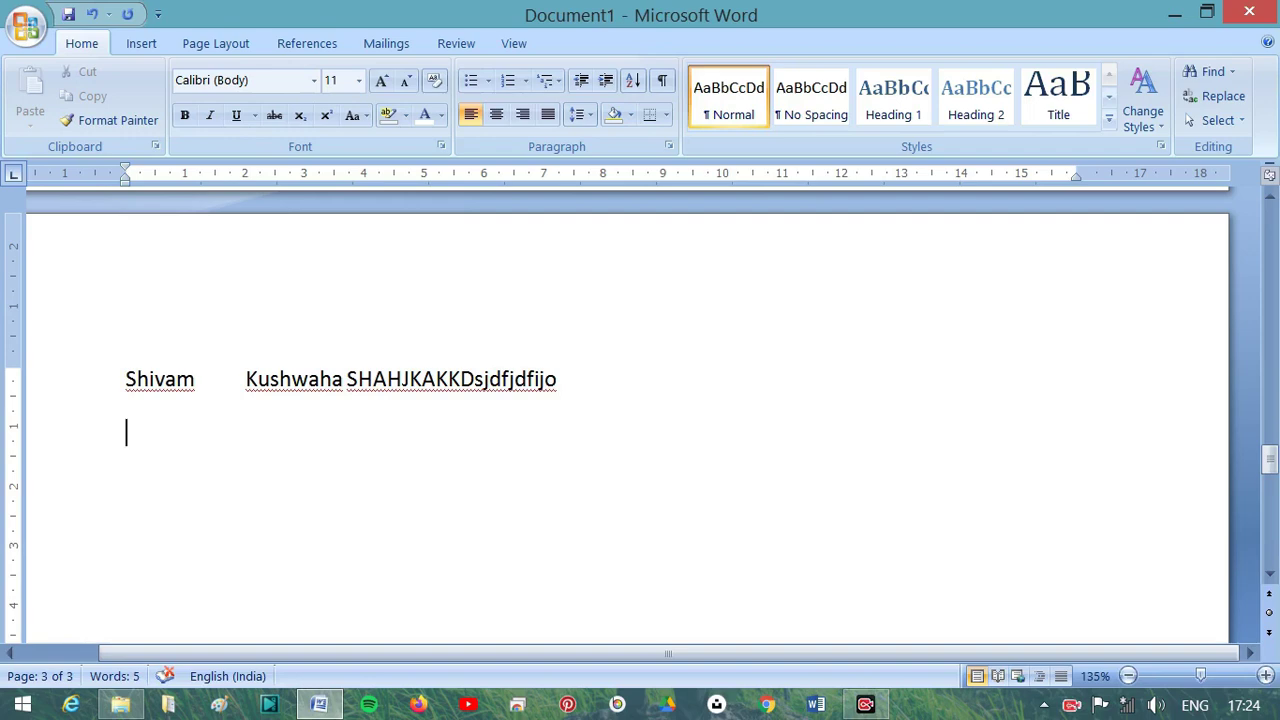
Type 'hjhsFHGKFSDH' on a second line, then add and delete empty lines below the text.
text(hjhs)
text(FHGKFSDH)
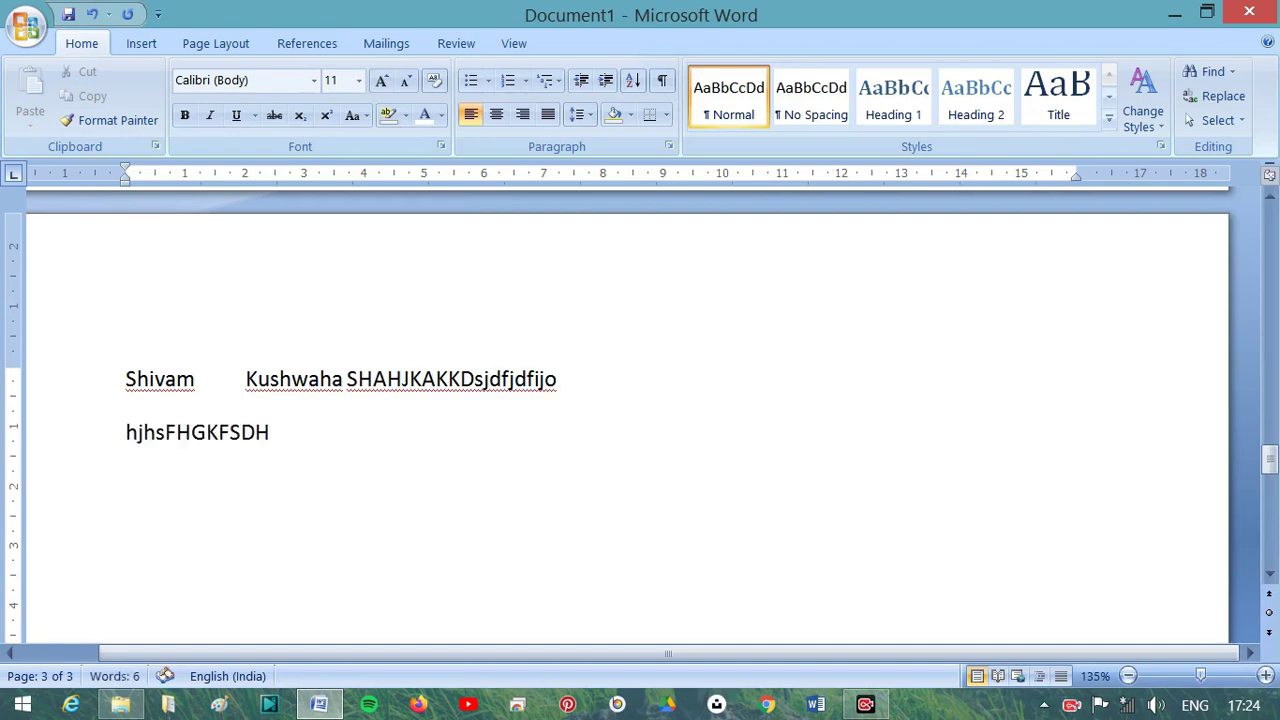
scroll(546, 394, down, 1)
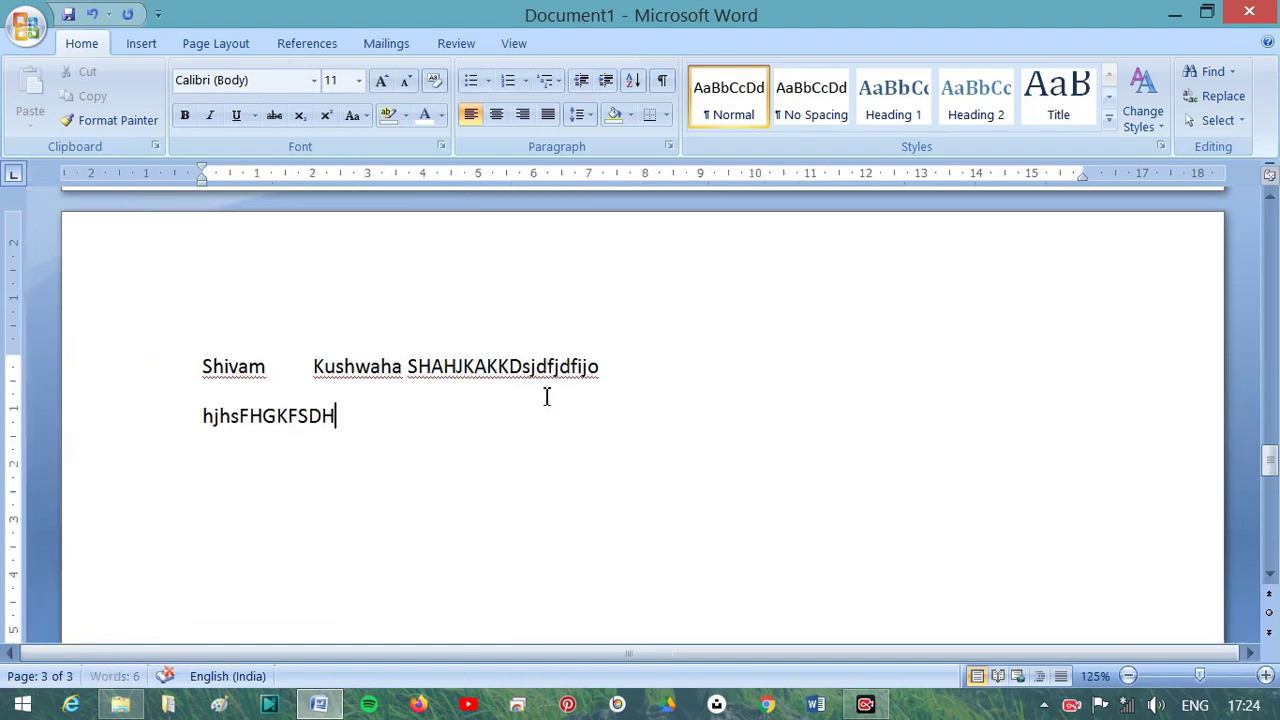
scroll(529, 394, down, 1)
click(609, 358)
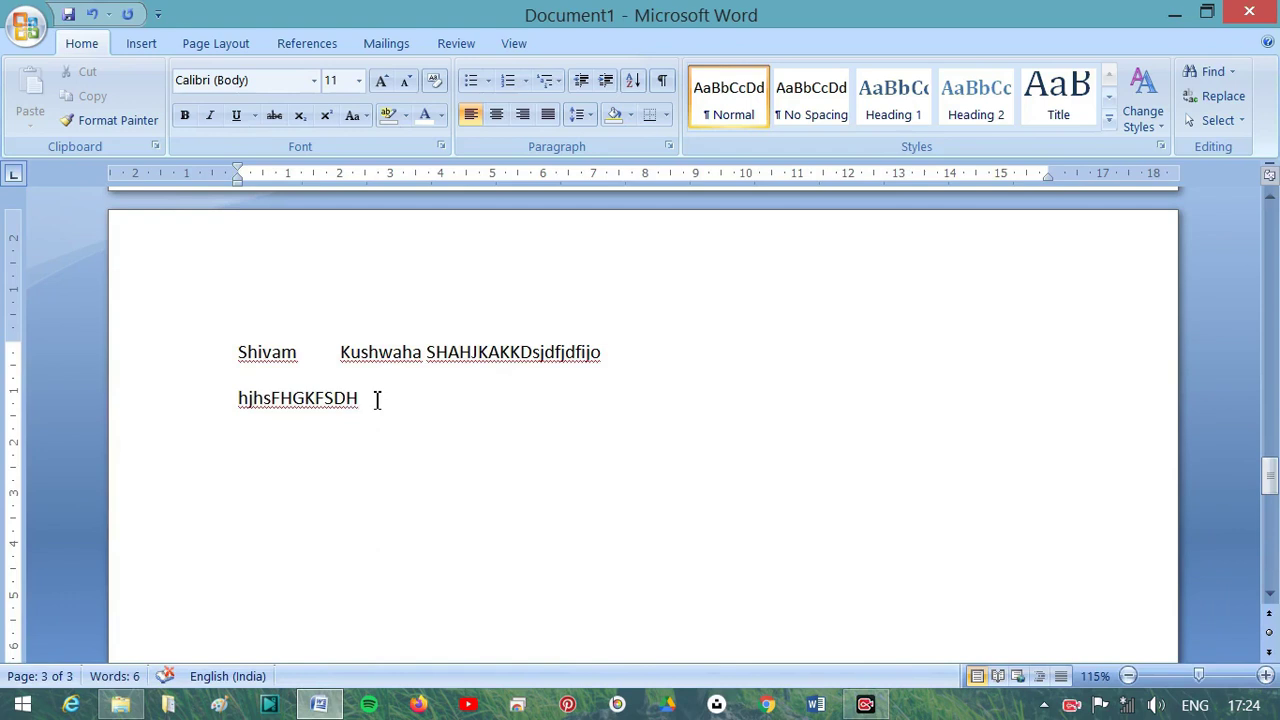
key(Return)
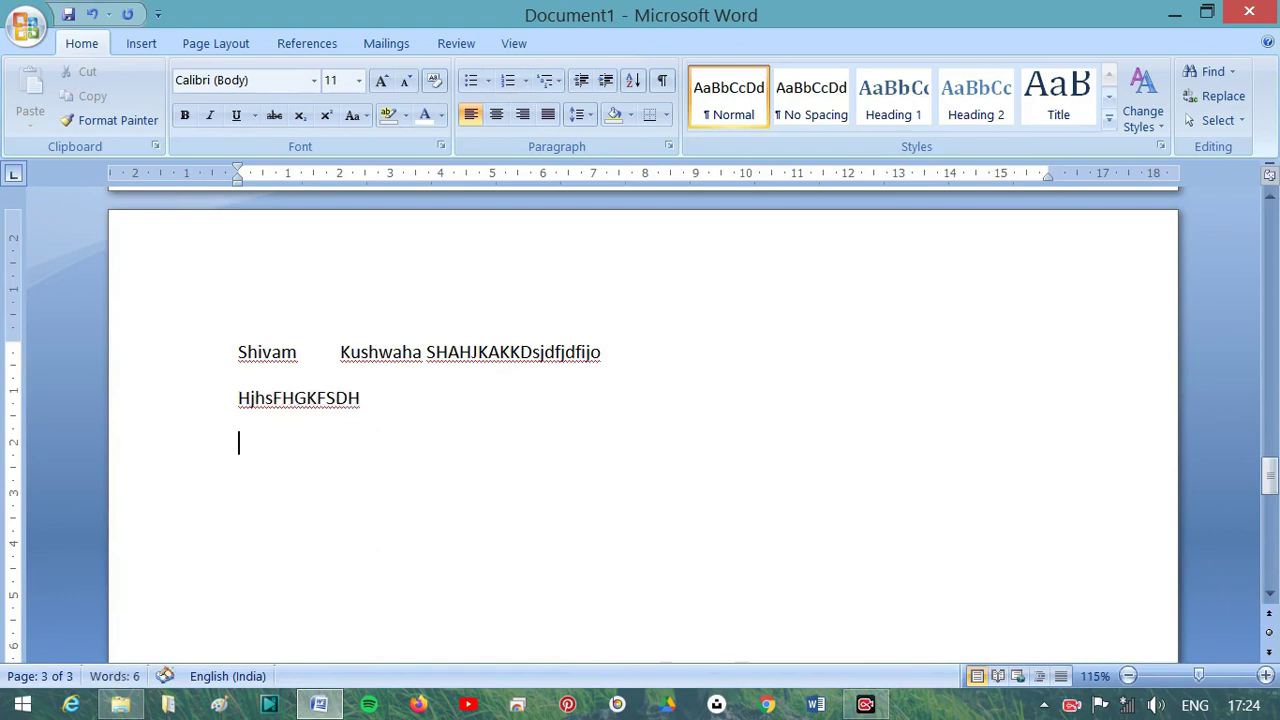
key(Return)
key(Return)
key(BackSpace)
key(BackSpace)
key(BackSpace)
key(BackSpace)
key(BackSpace)
key(BackSpace)
key(BackSpace)
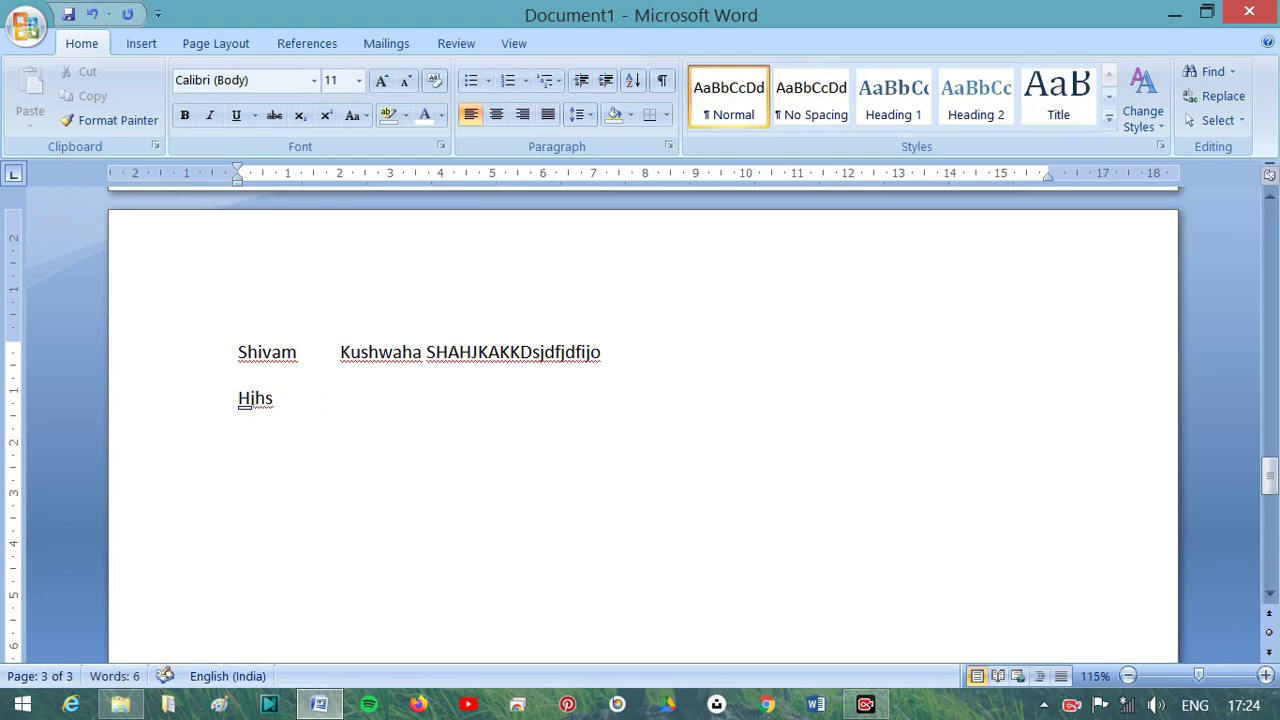
key(BackSpace)
key(BackSpace)
key(BackSpace)
key(BackSpace)
key(BackSpace)
key(BackSpace)
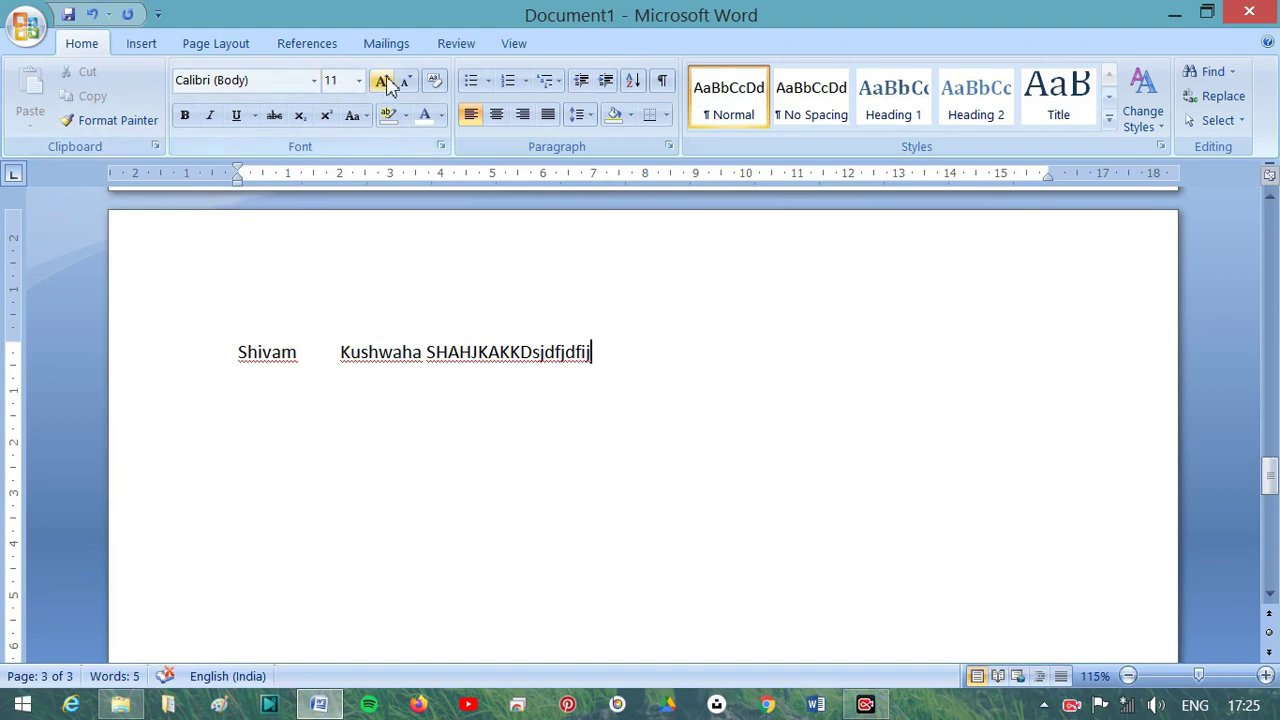
Hide the rulers and then show them again from the View tab.
click(514, 45)
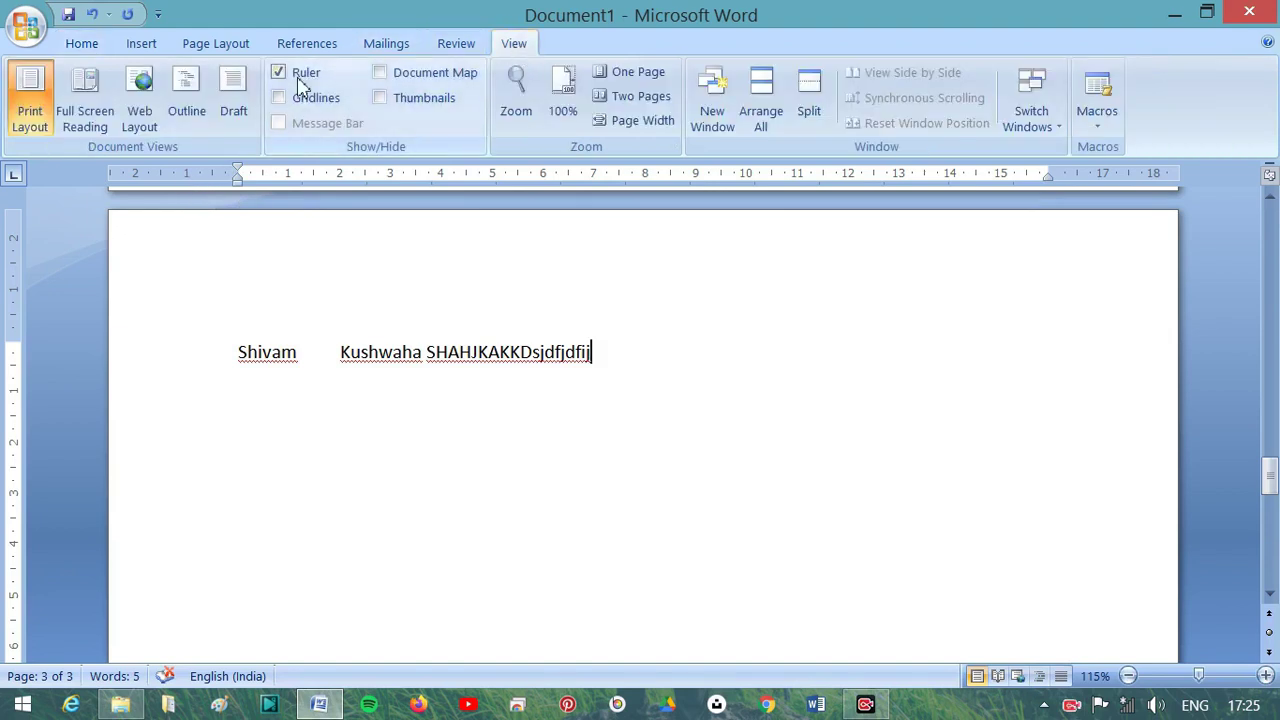
click(297, 77)
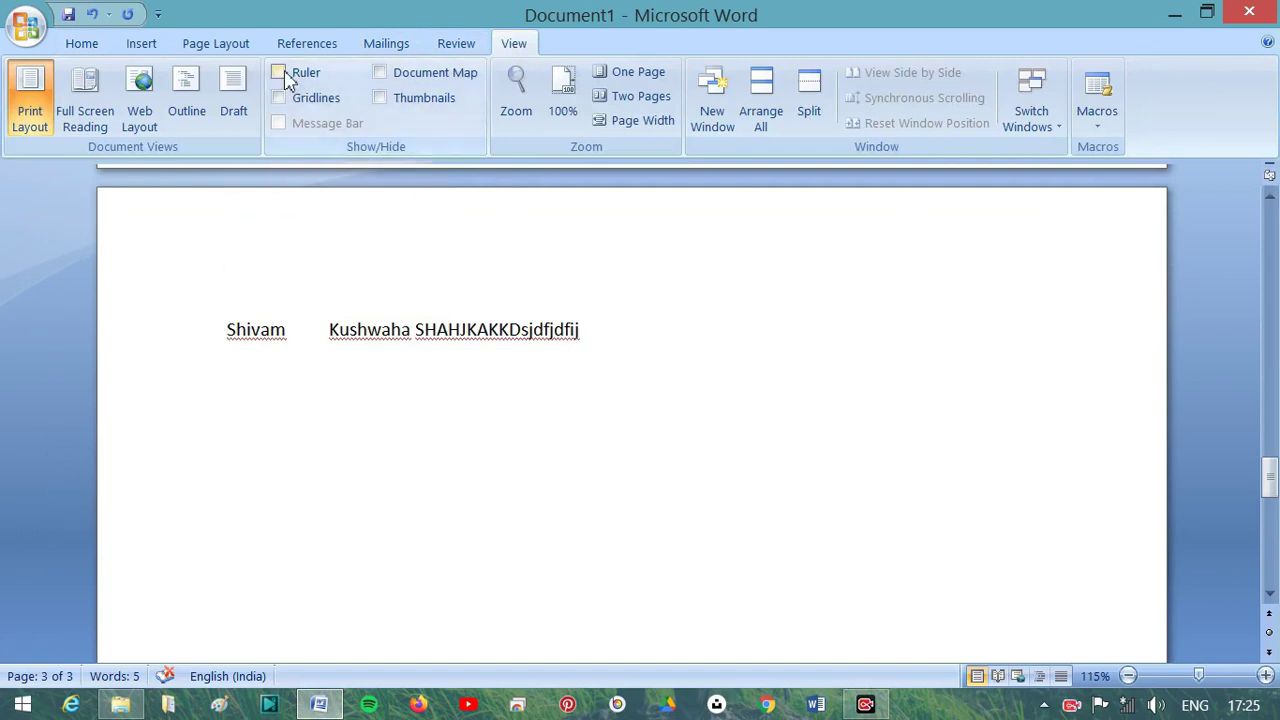
click(285, 78)
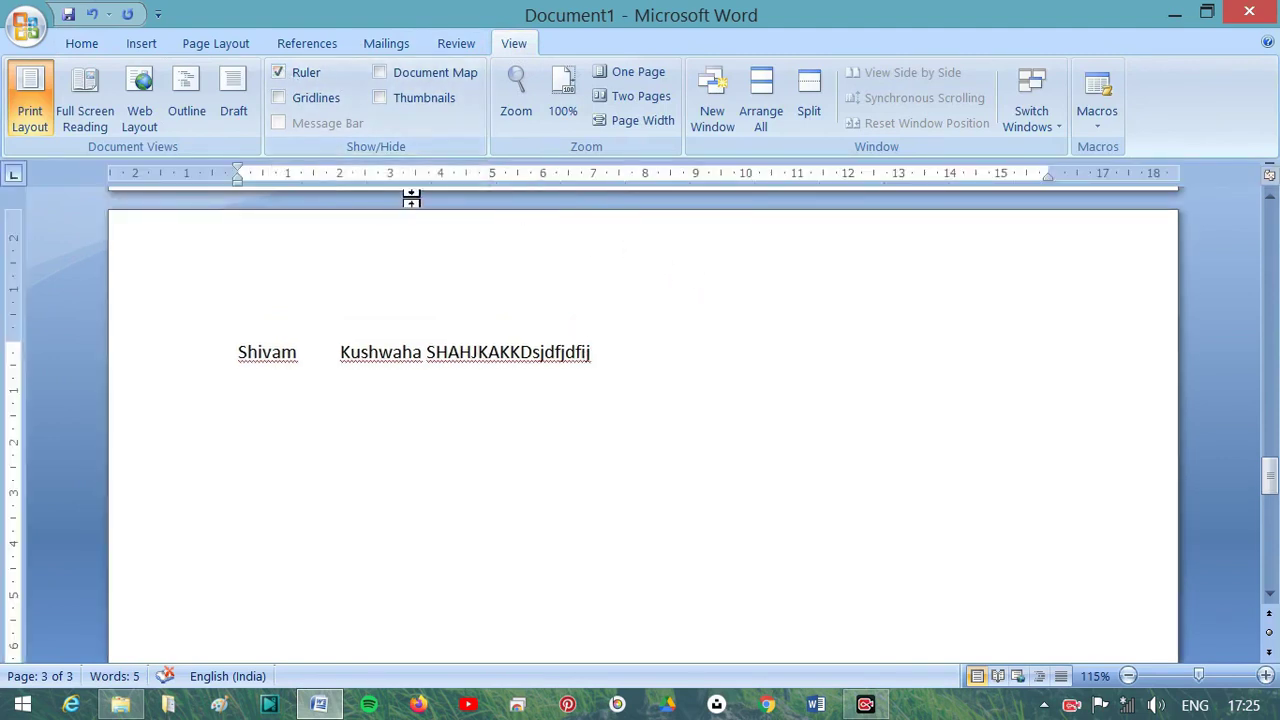
scroll(420, 316, down, 2)
scroll(422, 323, up, 2)
Bring up the Page Layout options.
click(216, 48)
click(508, 43)
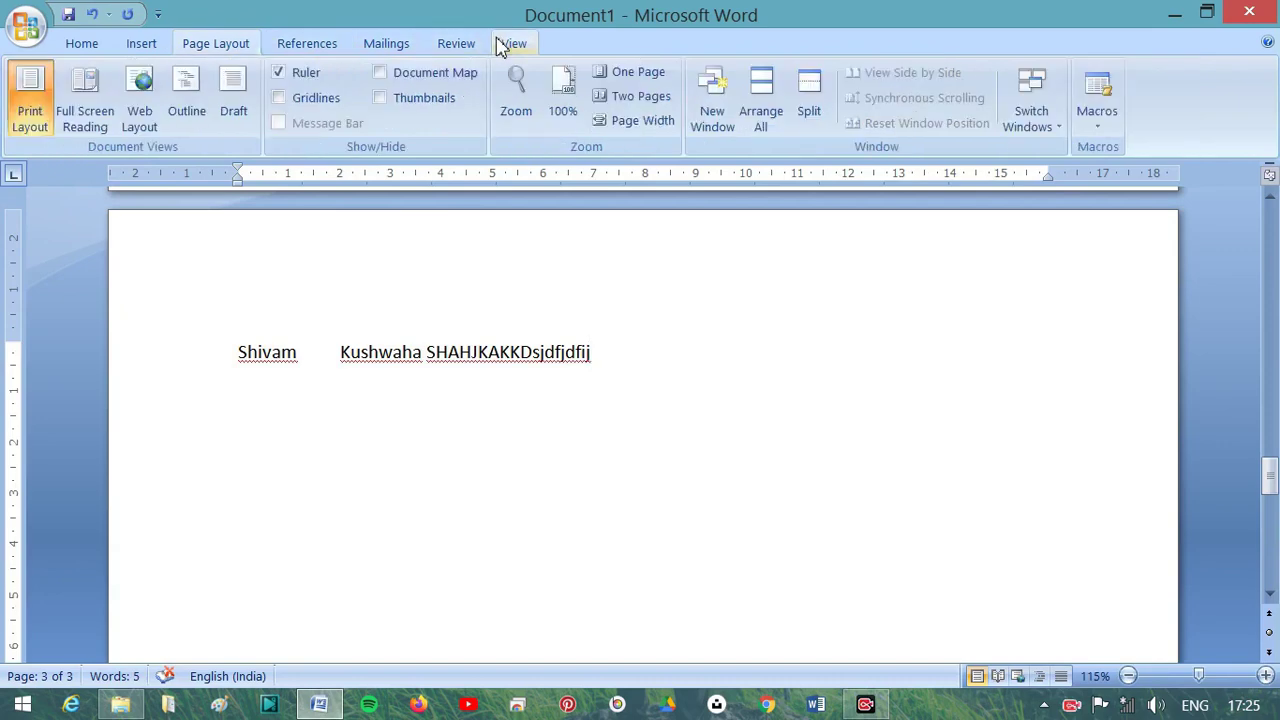
click(242, 50)
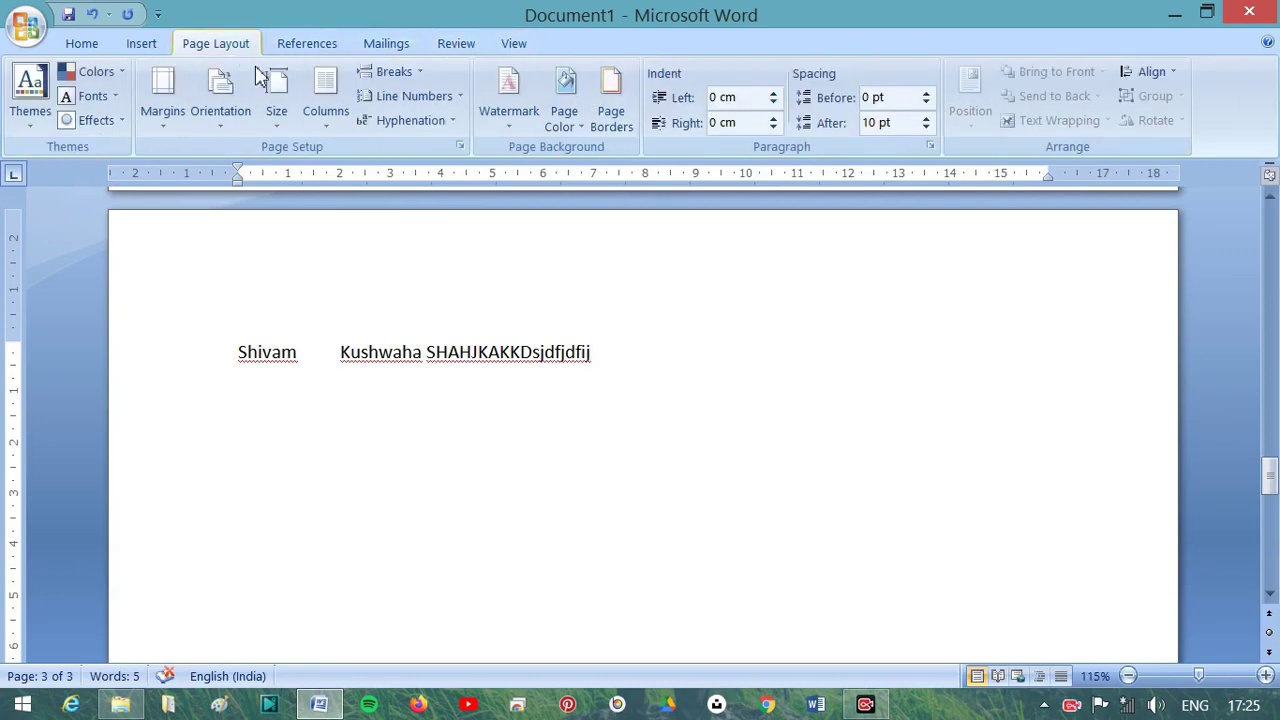
Set the paper size to A4.
click(270, 118)
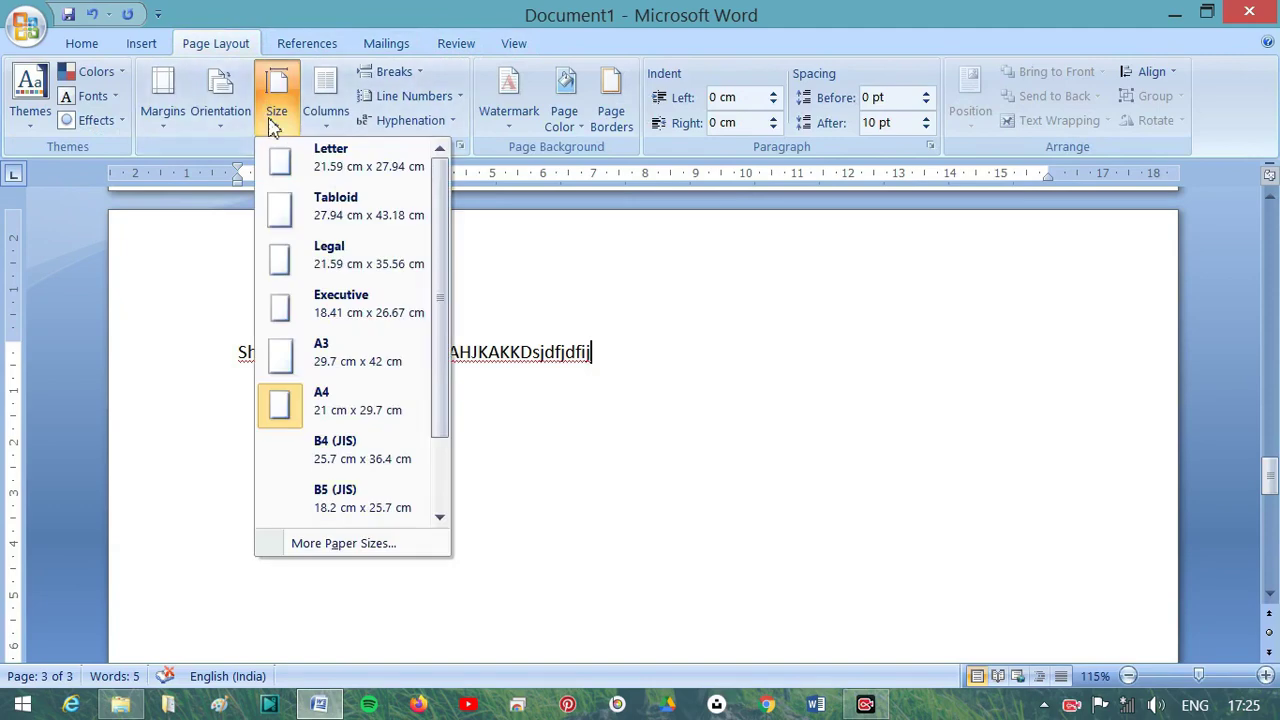
click(320, 412)
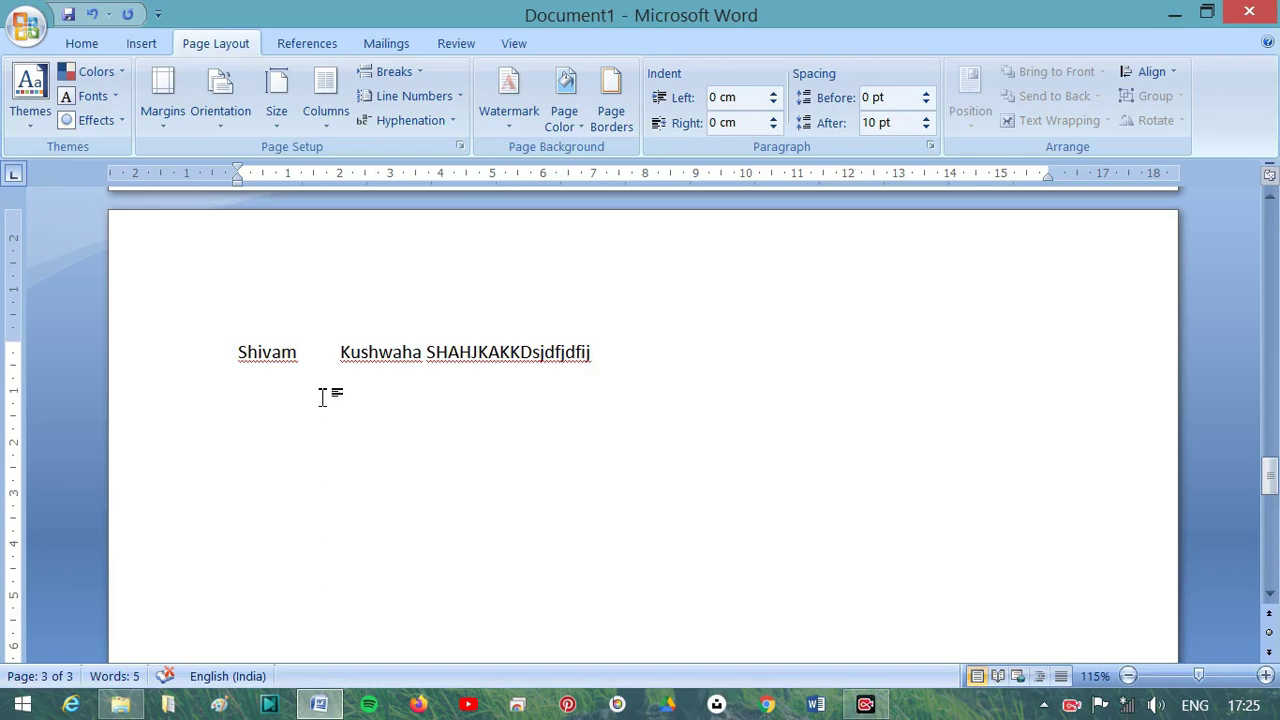
click(260, 128)
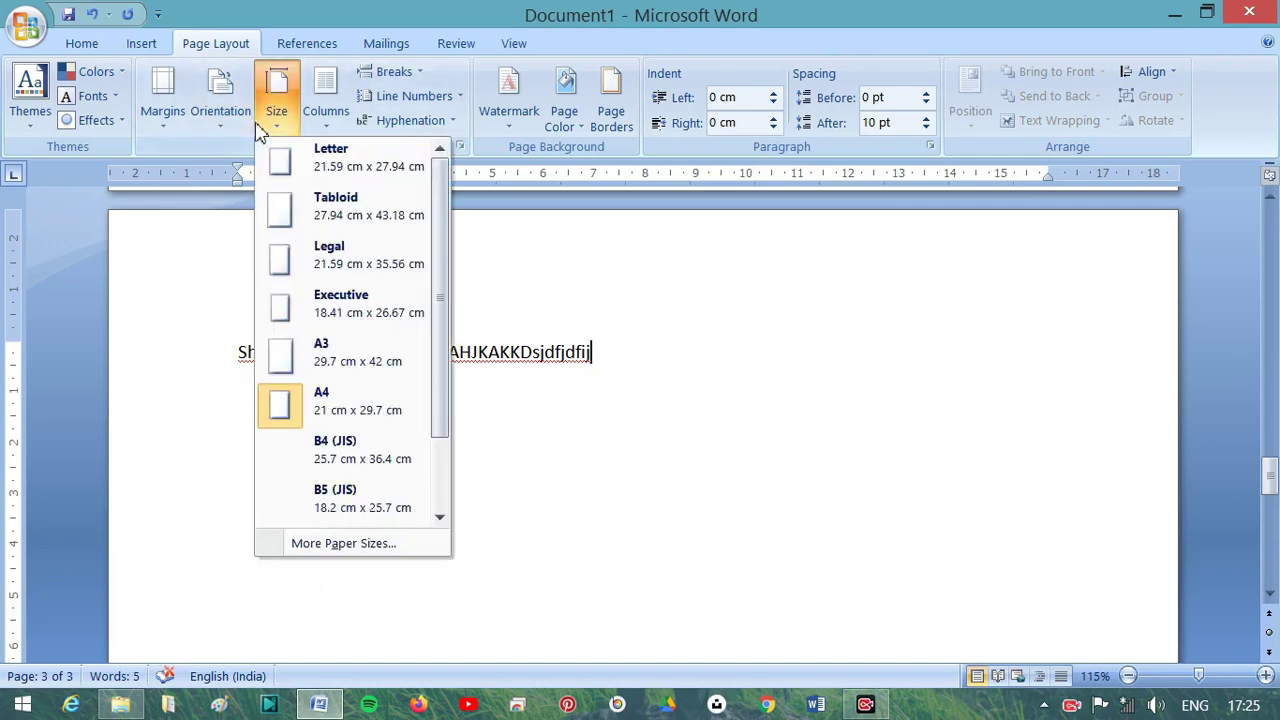
click(300, 404)
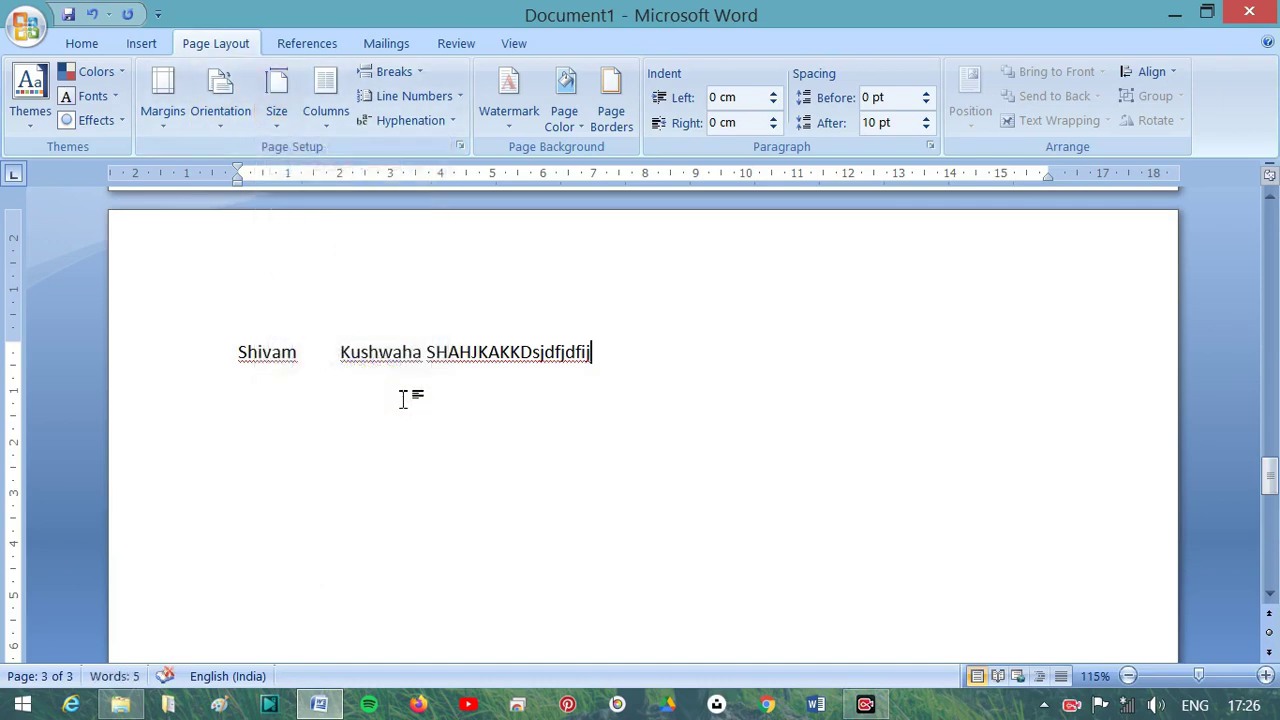
scroll(403, 399, down, 6)
scroll(403, 399, down, 1)
scroll(403, 399, down, 1)
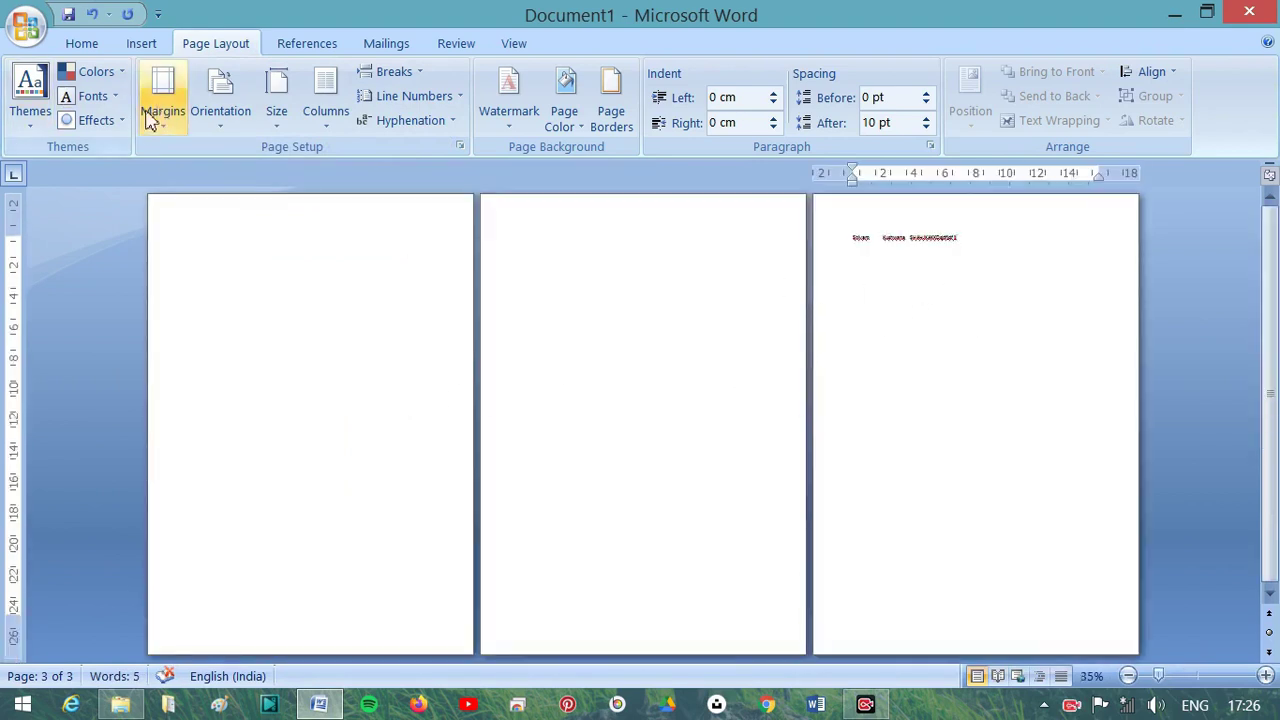
click(280, 128)
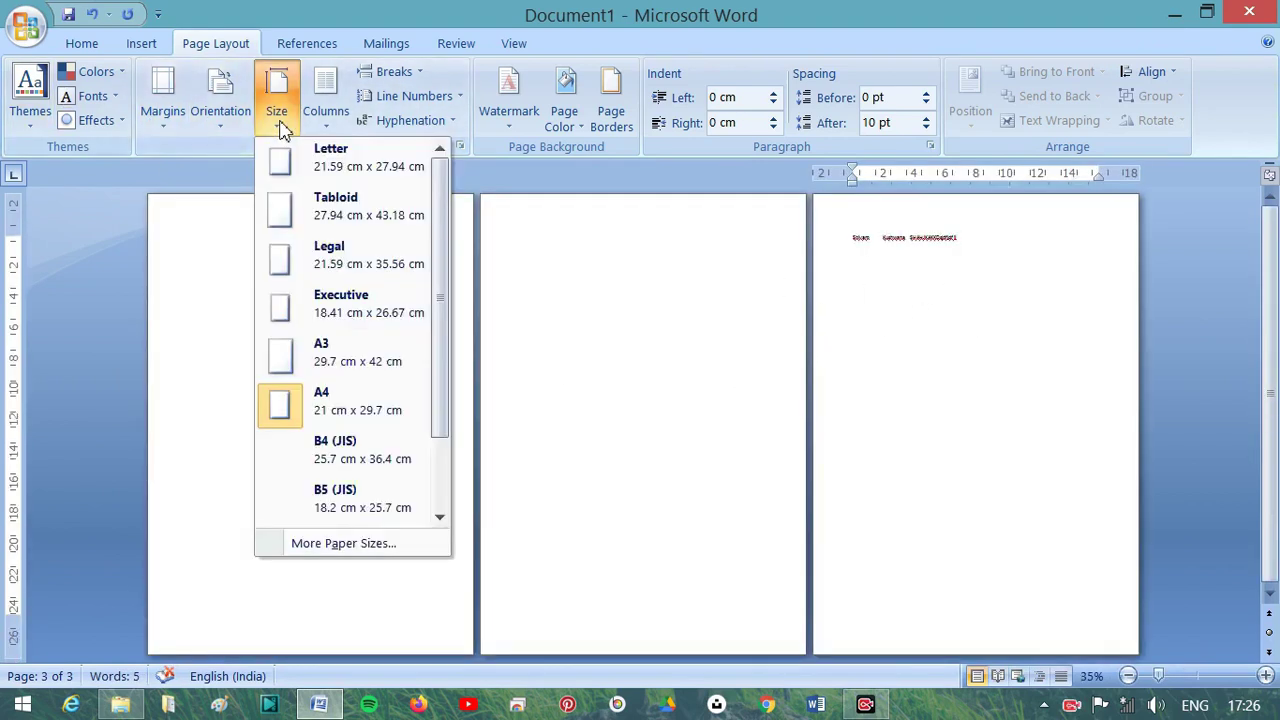
click(280, 128)
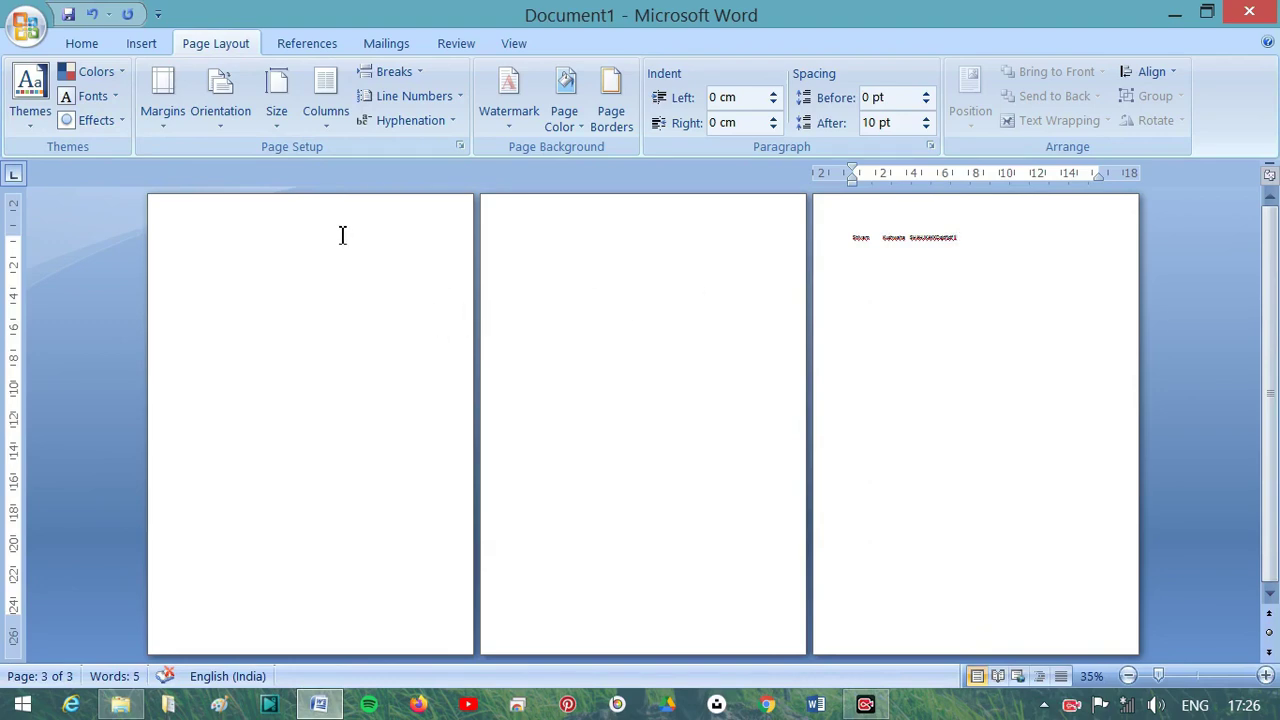
Switch the pages to landscape orientation, briefly hiding the white space between pages.
click(247, 122)
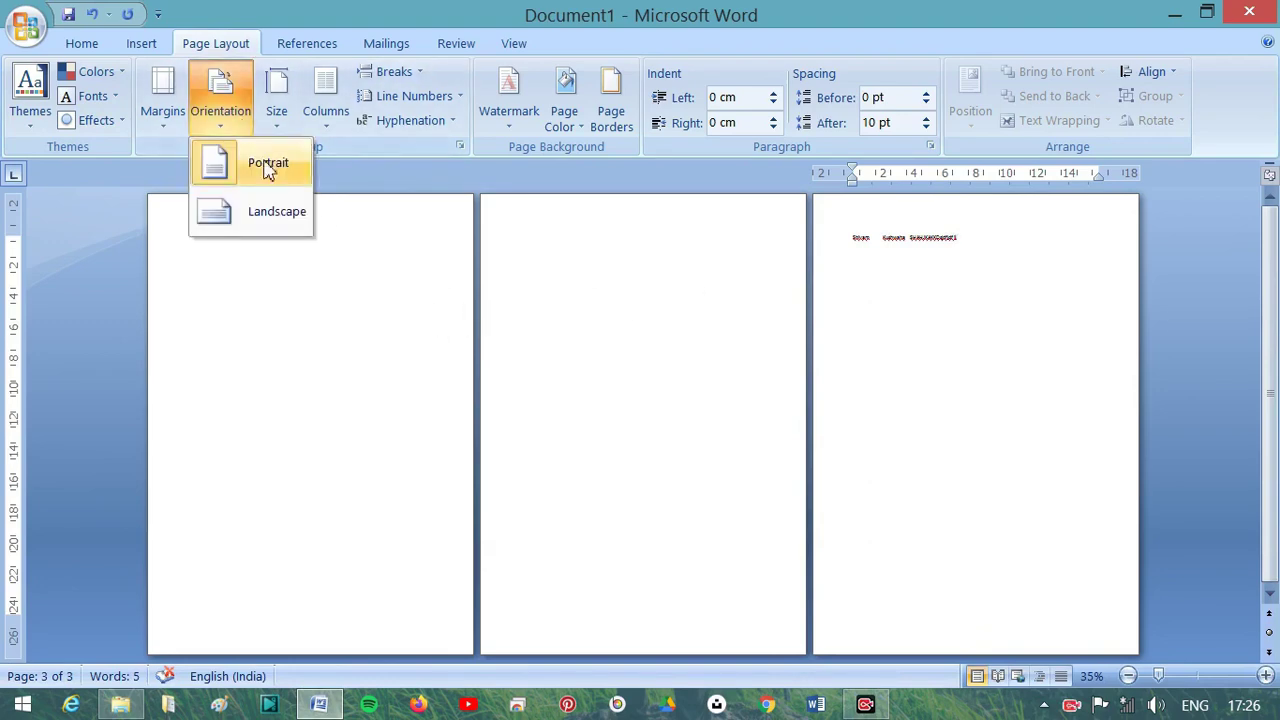
click(272, 210)
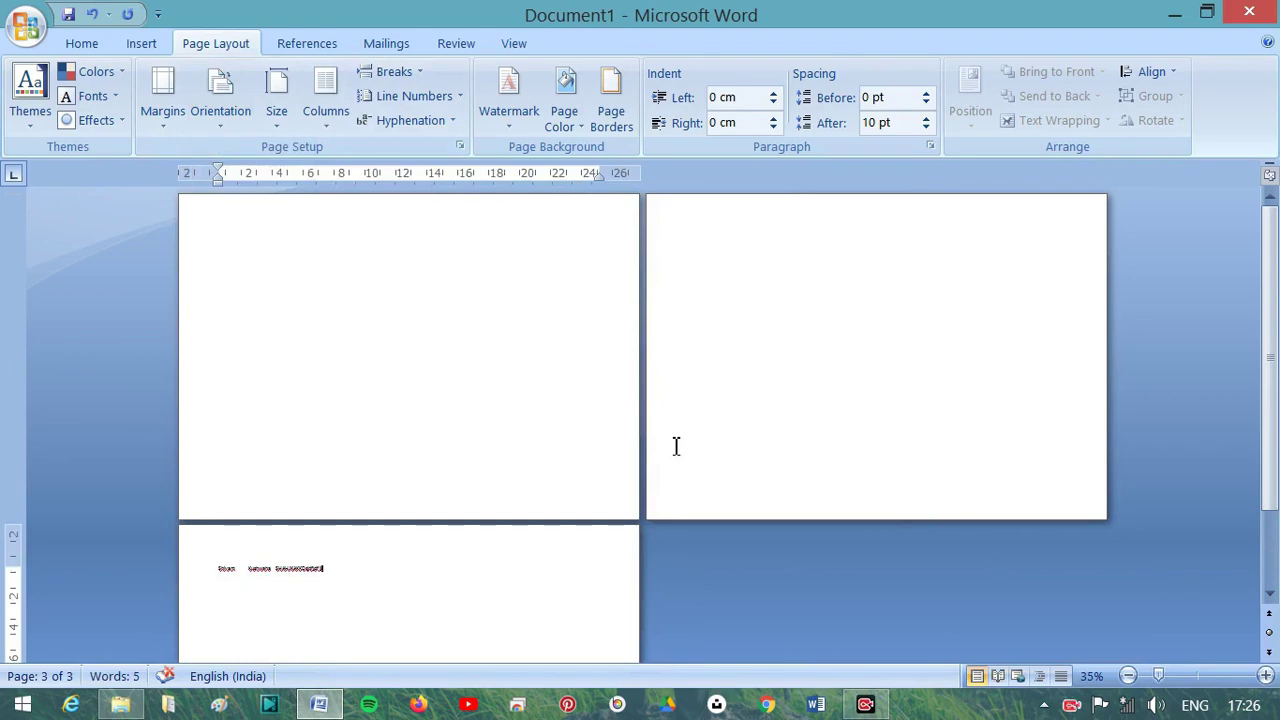
double_click(380, 521)
double_click(457, 482)
Change the page orientation back to portrait.
click(278, 125)
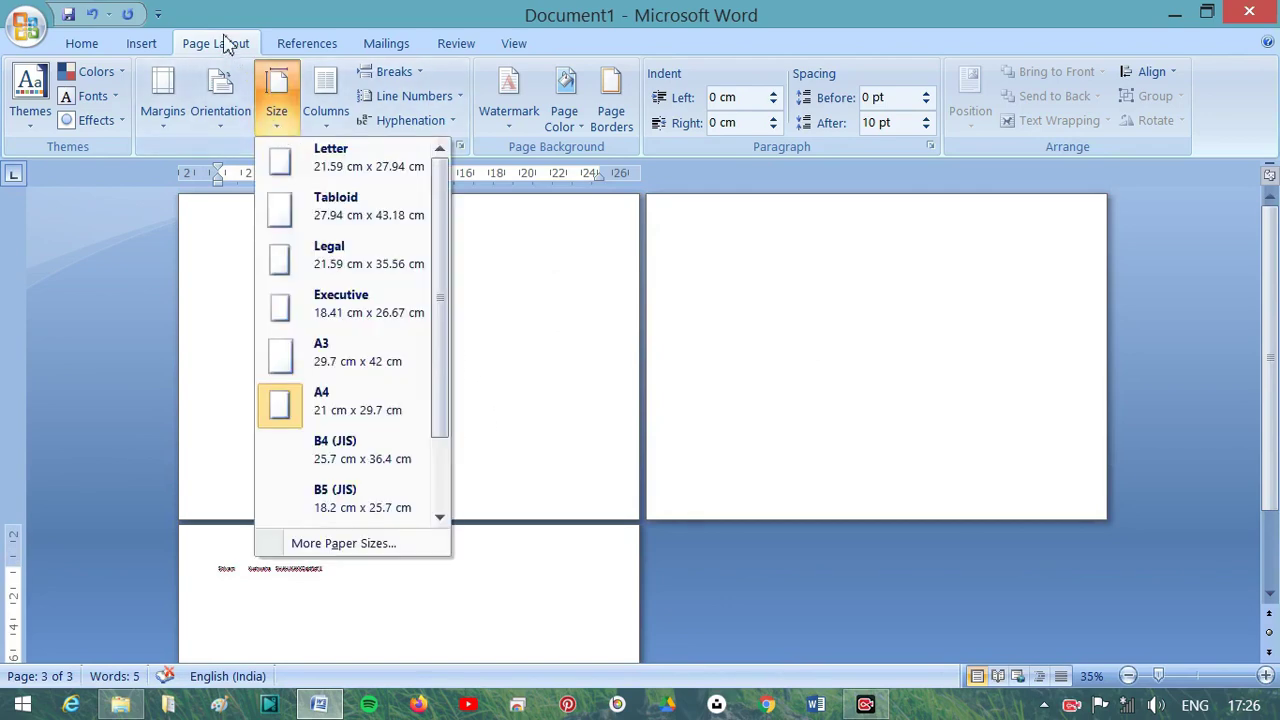
click(233, 122)
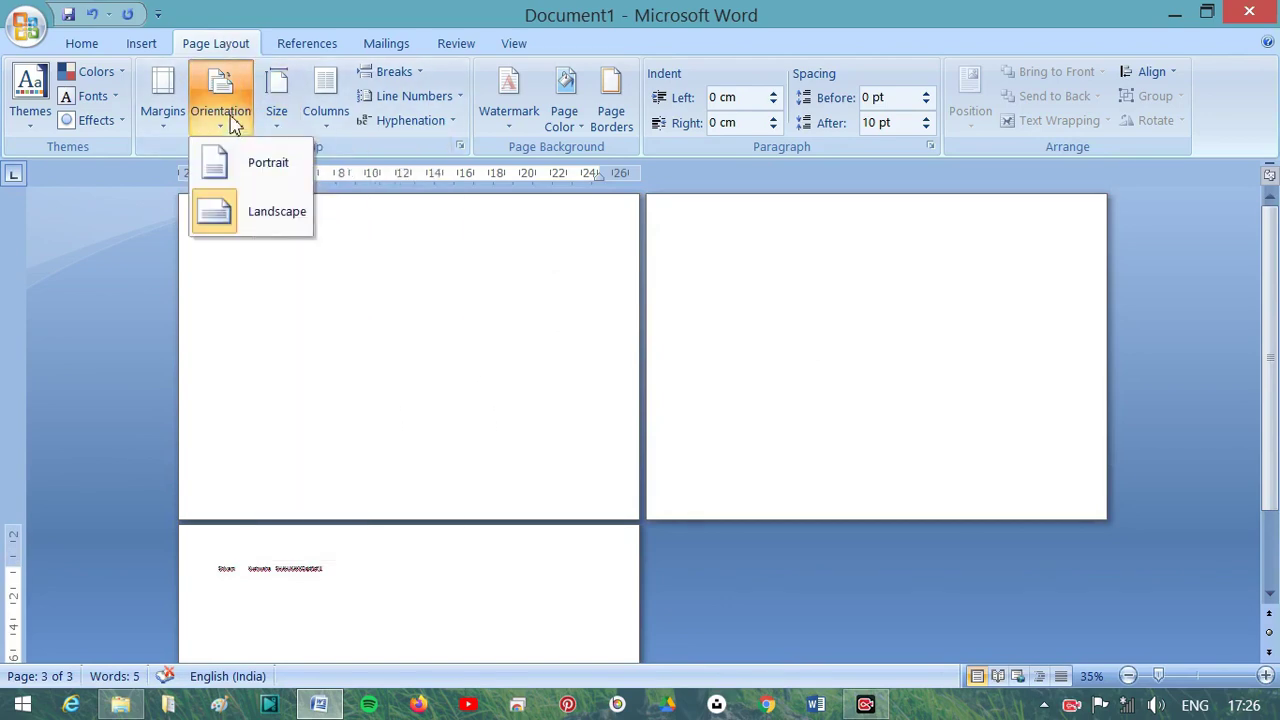
click(255, 164)
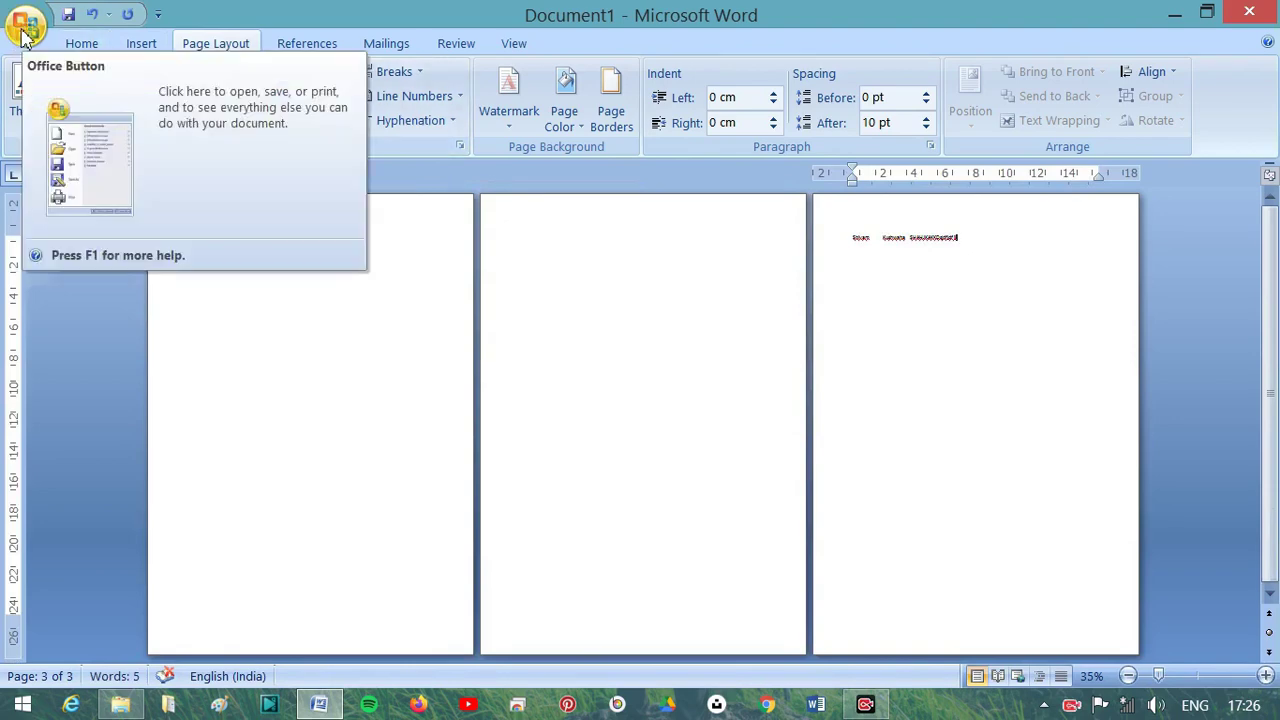
Save the document to the Desktop named just the person's first name, then minimise Word.
click(24, 32)
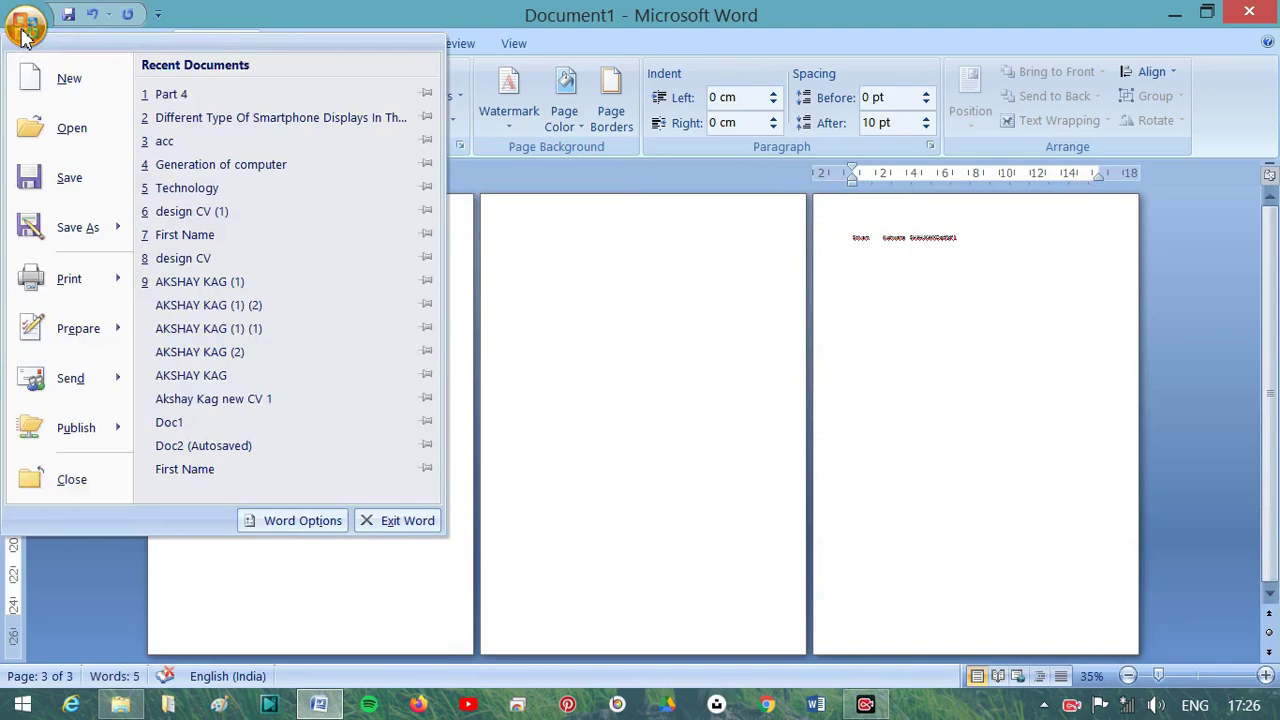
click(57, 190)
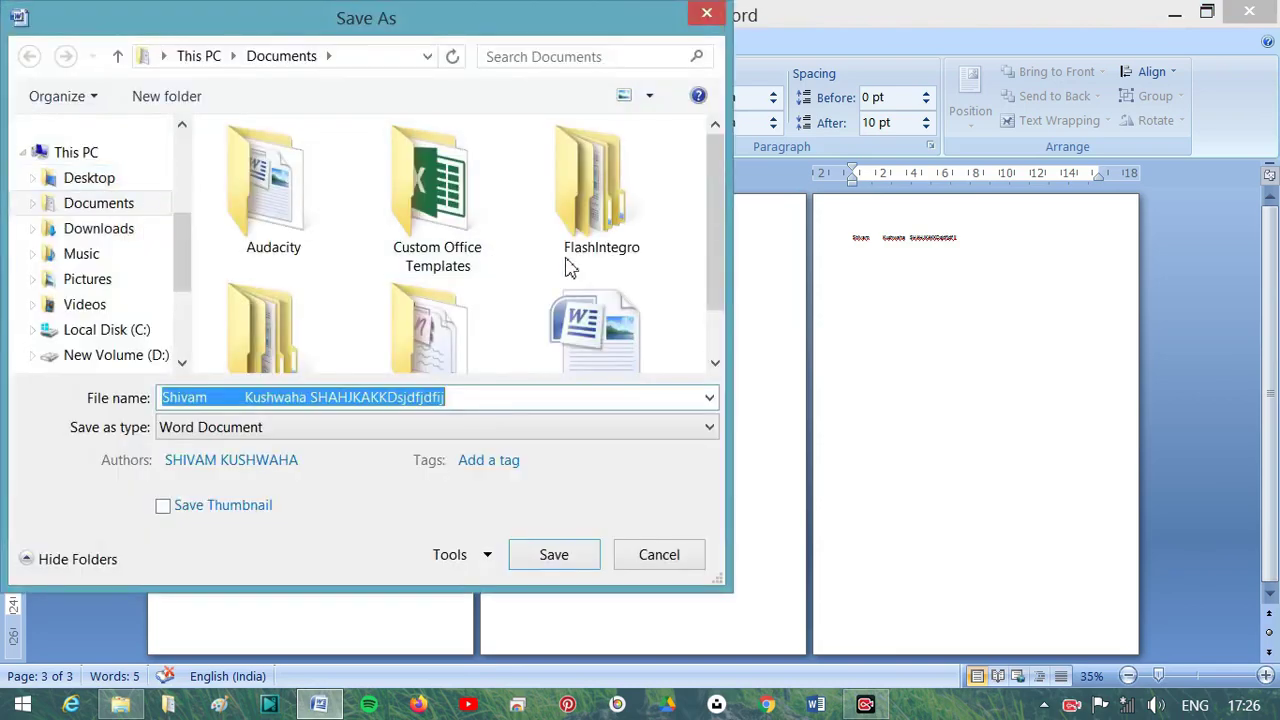
drag(714, 263, 714, 331)
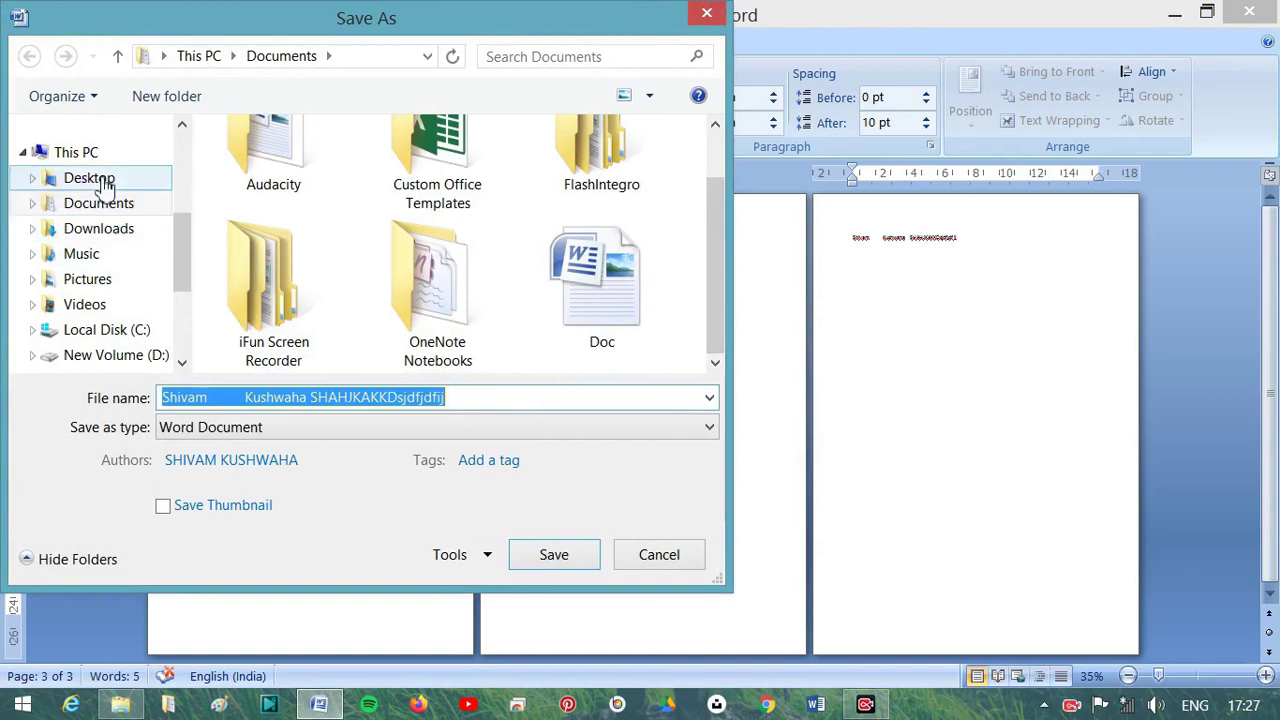
click(70, 178)
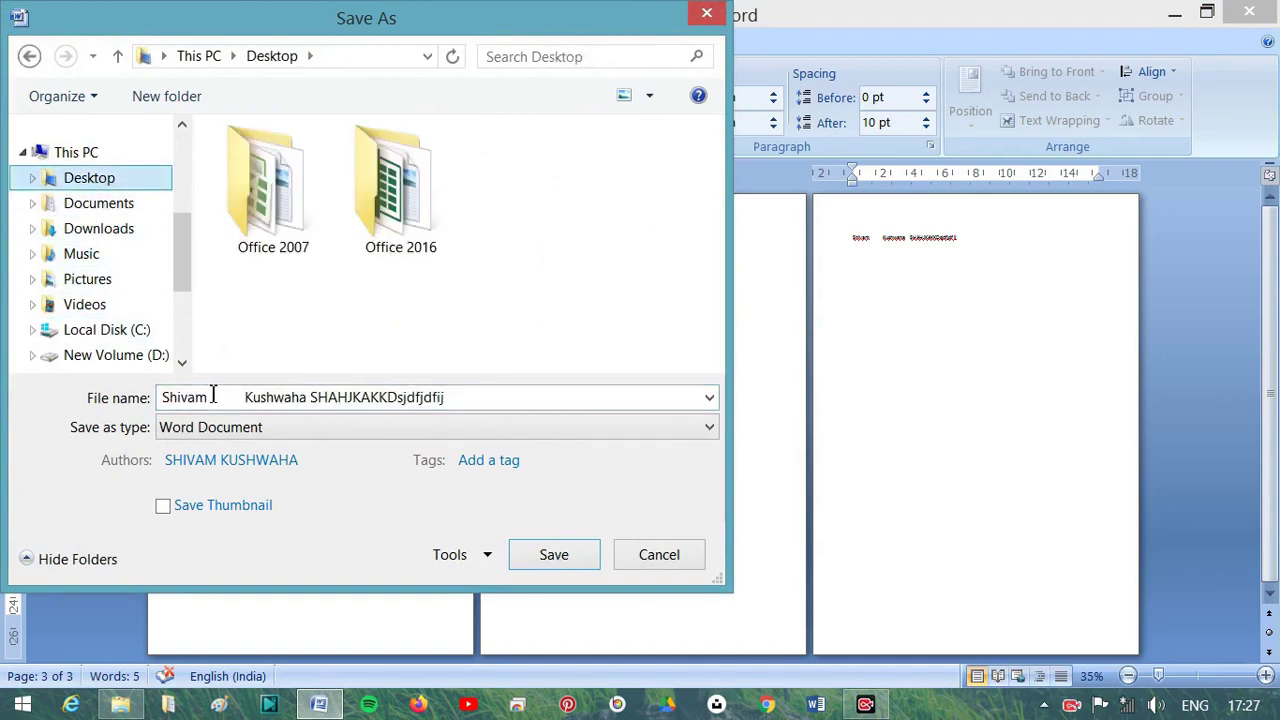
click(317, 396)
drag(442, 398, 219, 400)
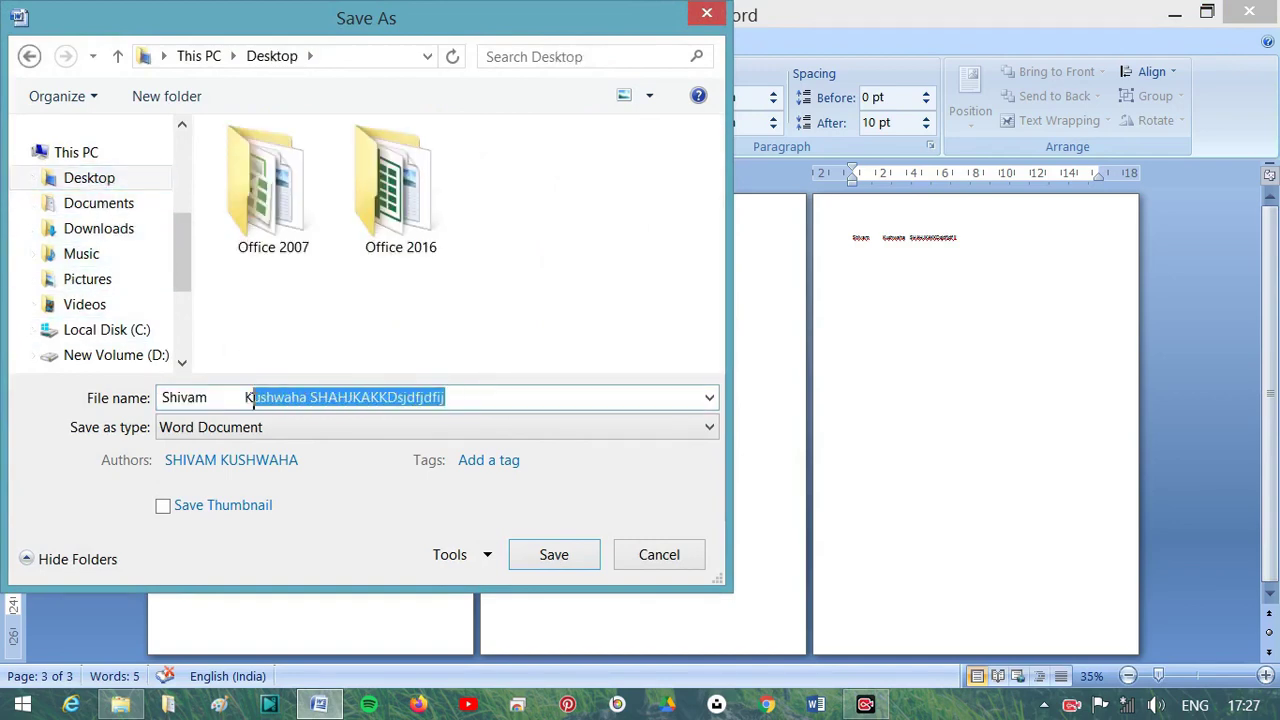
key(BackSpace)
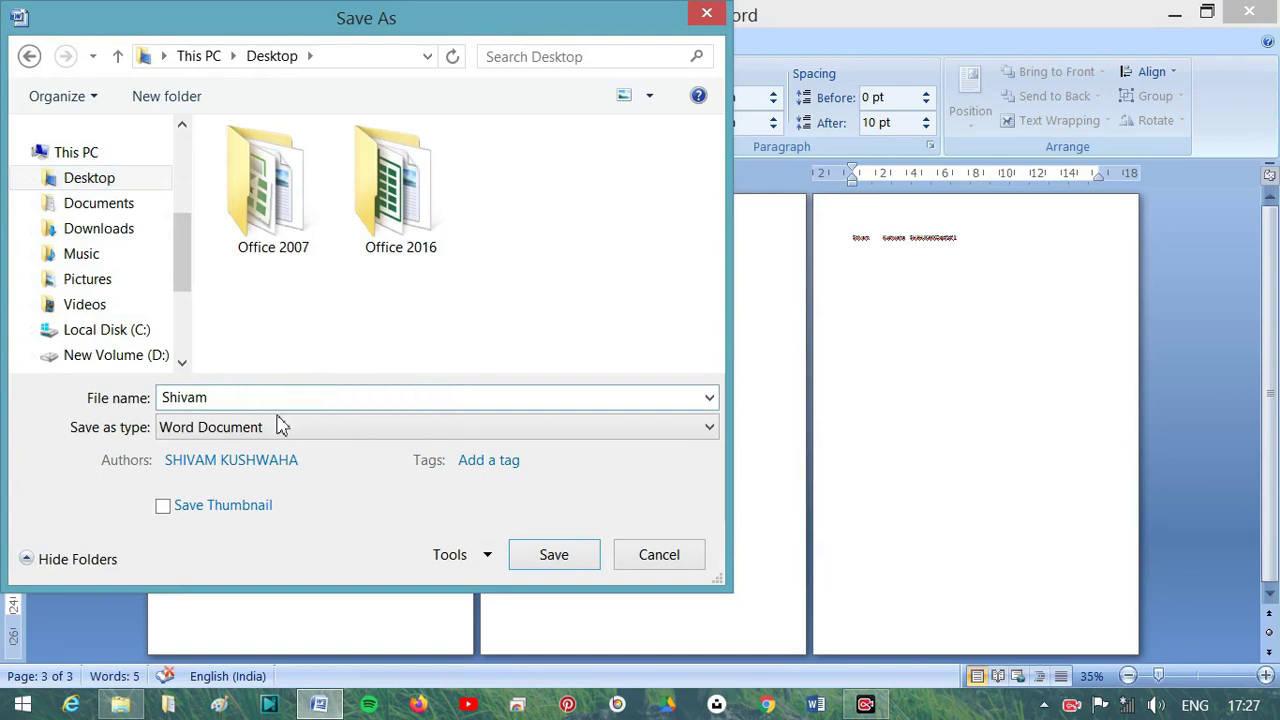
click(553, 556)
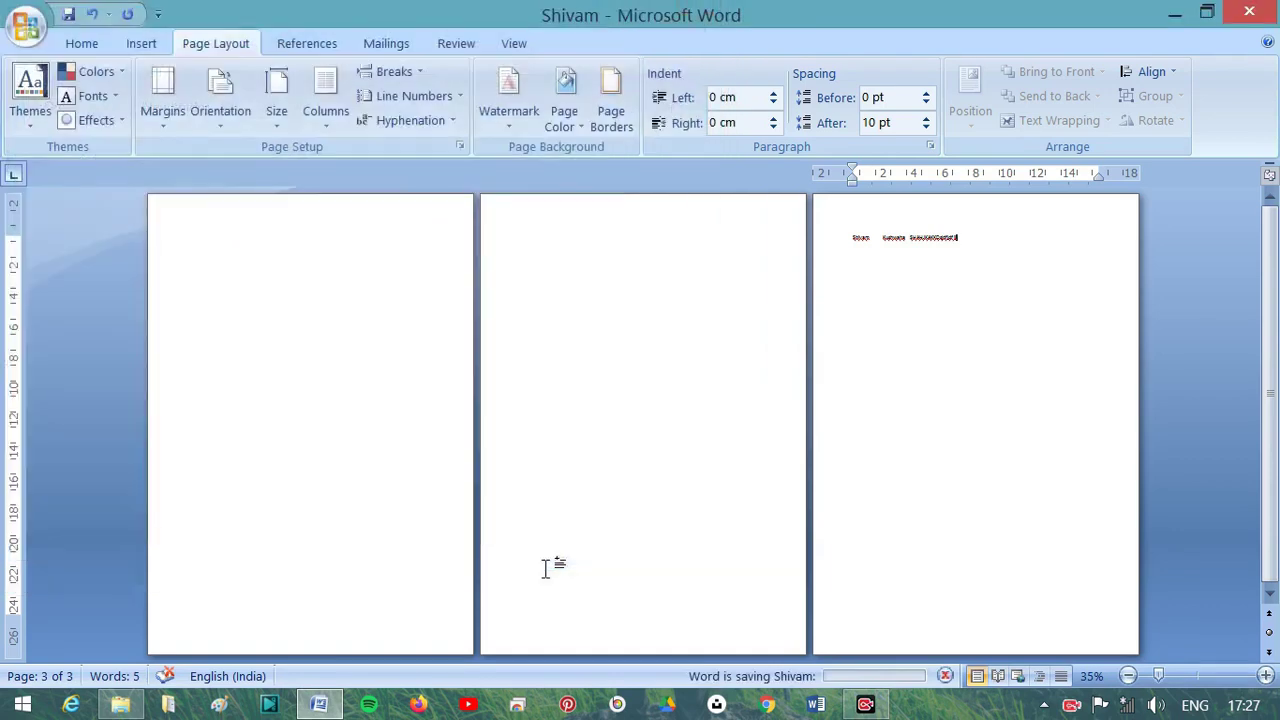
click(1175, 15)
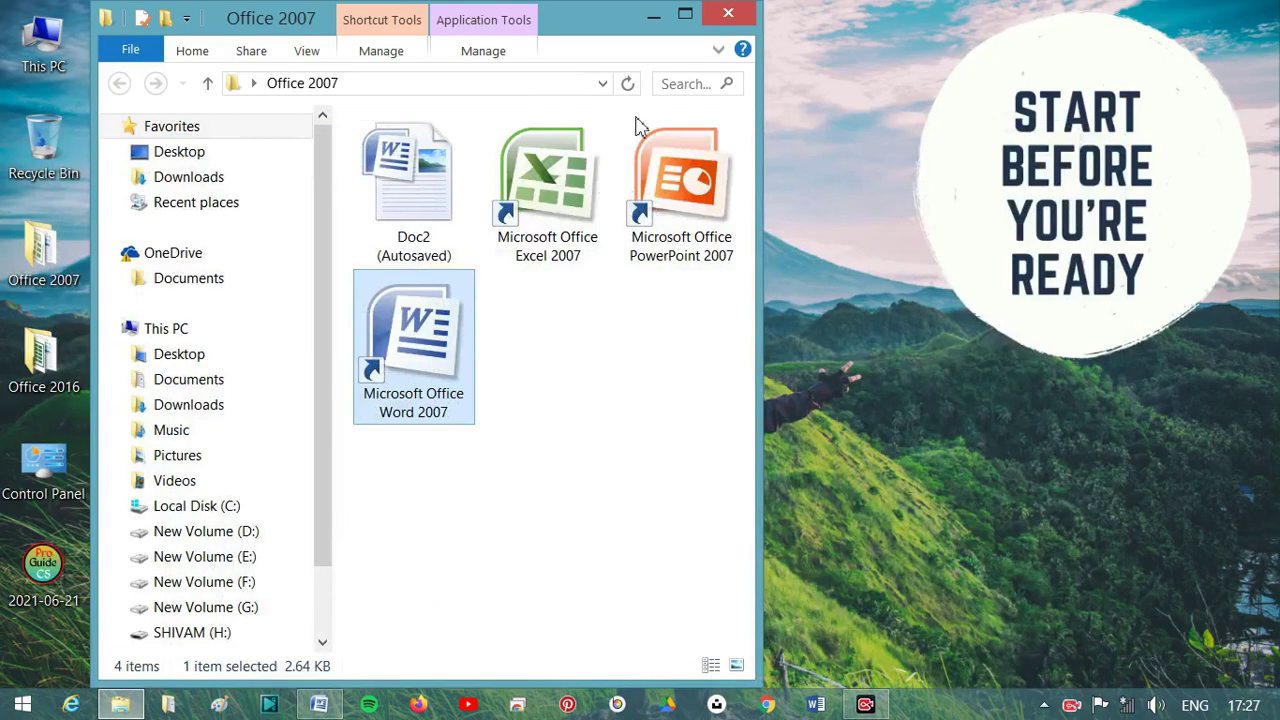
Minimise the Office 2007 folder and reopen the saved document from the Desktop.
click(664, 22)
click(305, 160)
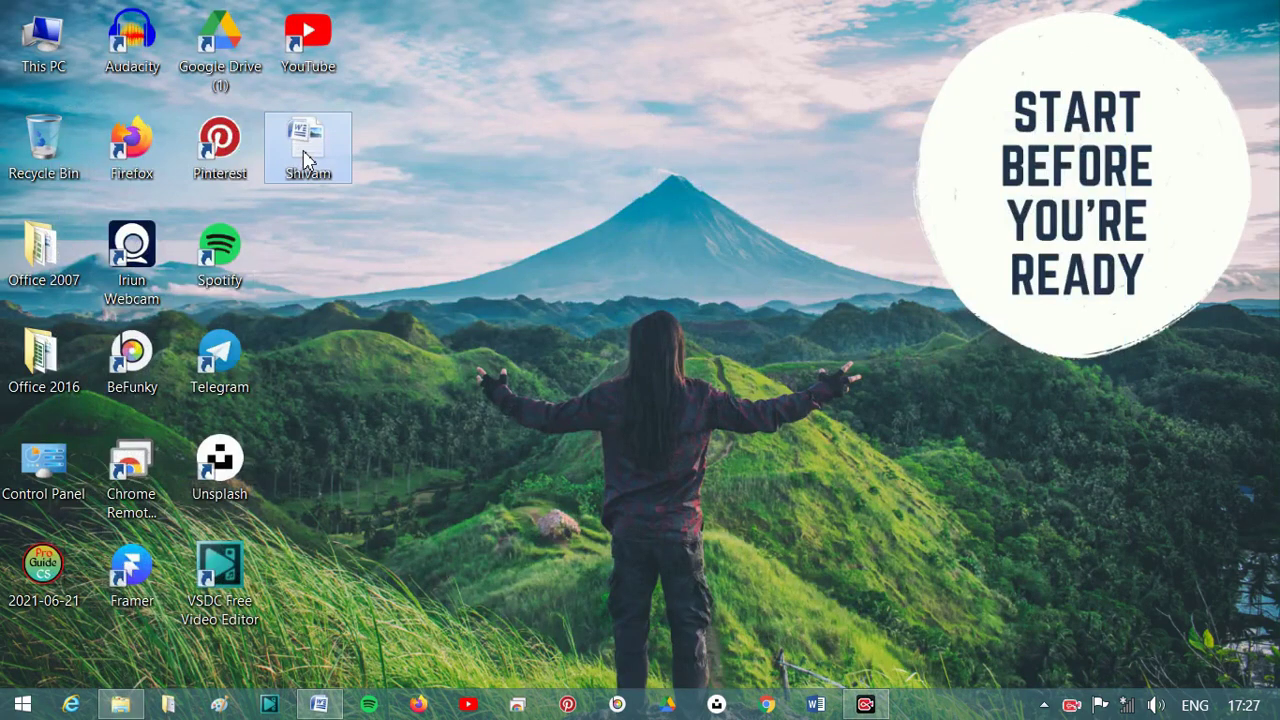
double_click(305, 160)
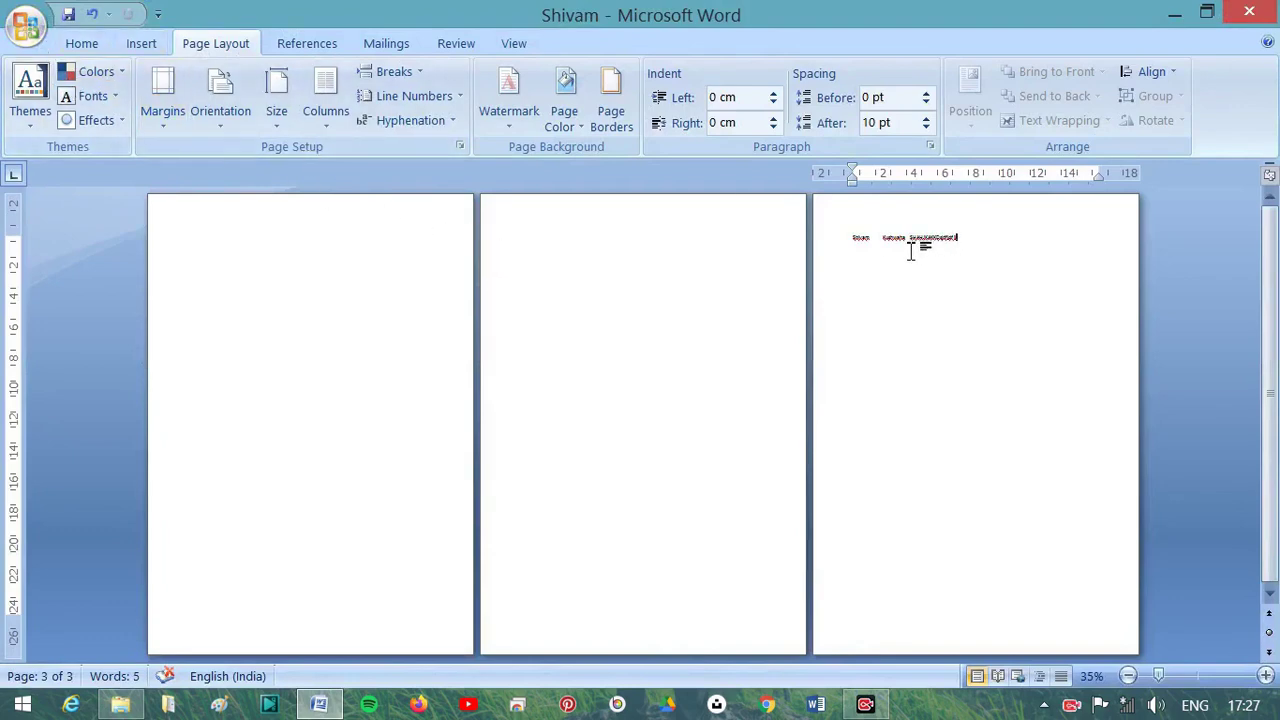
click(25, 25)
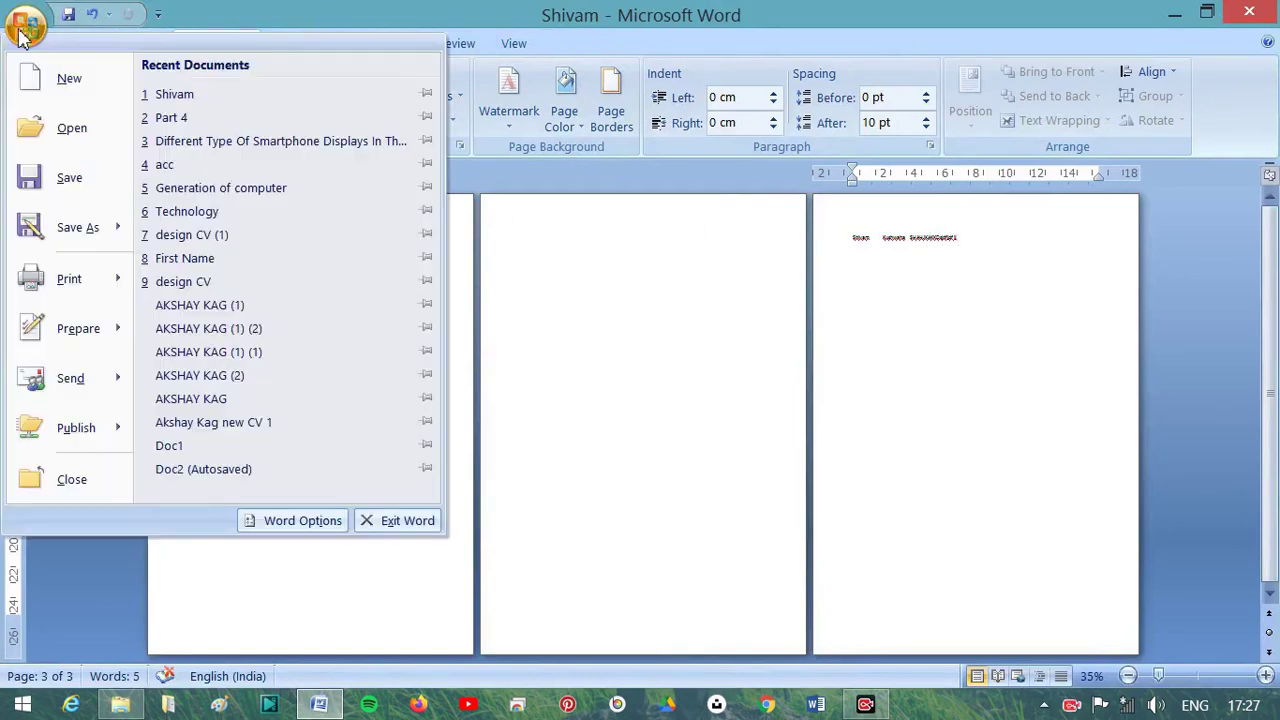
click(45, 229)
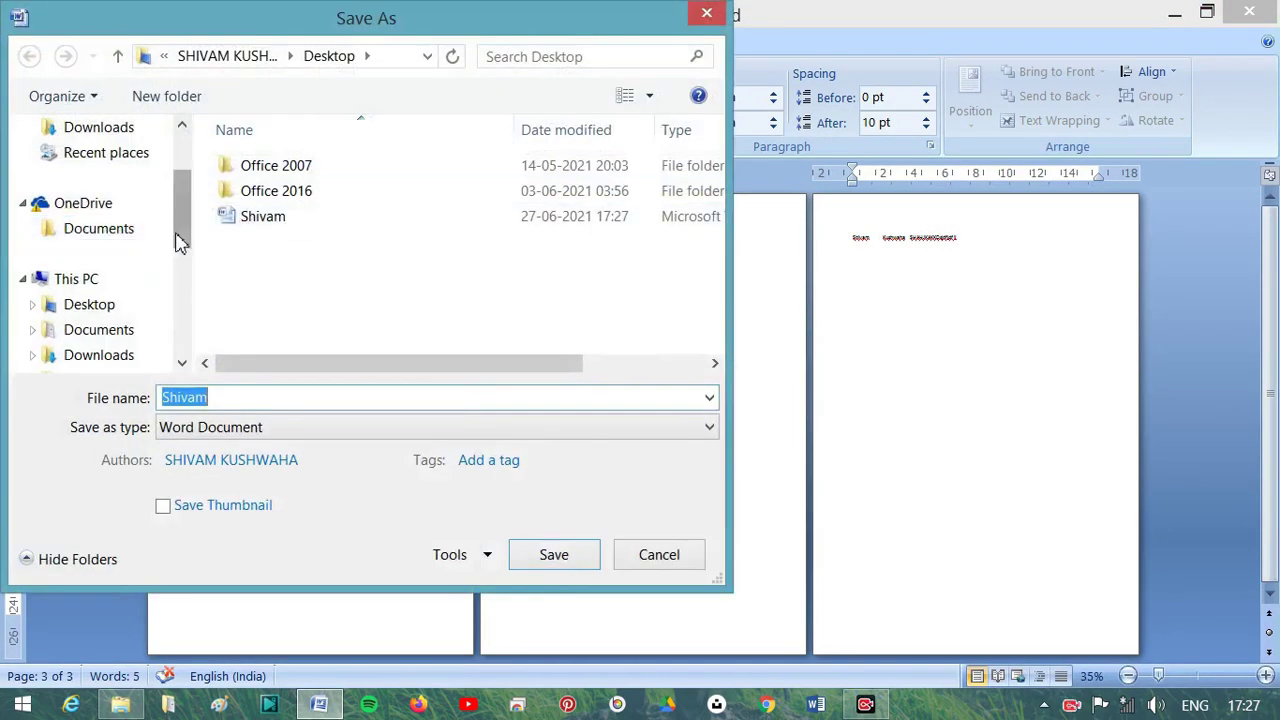
drag(177, 240, 183, 286)
click(148, 358)
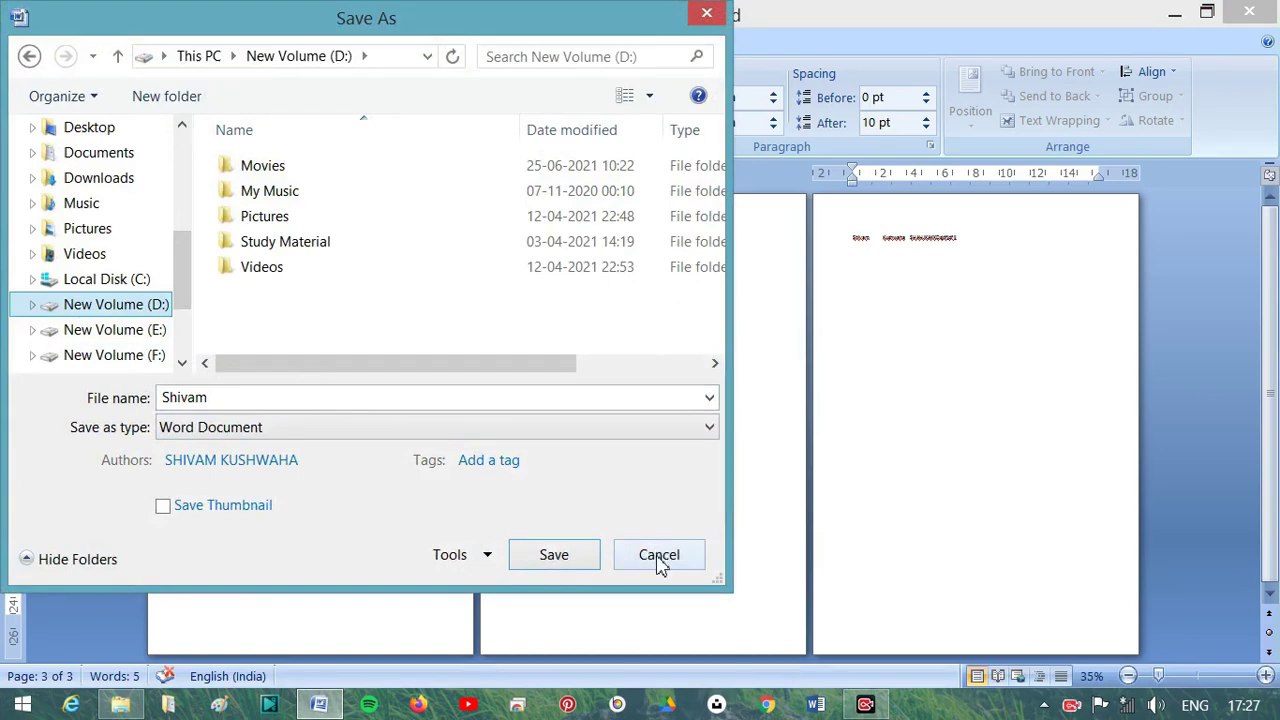
click(659, 556)
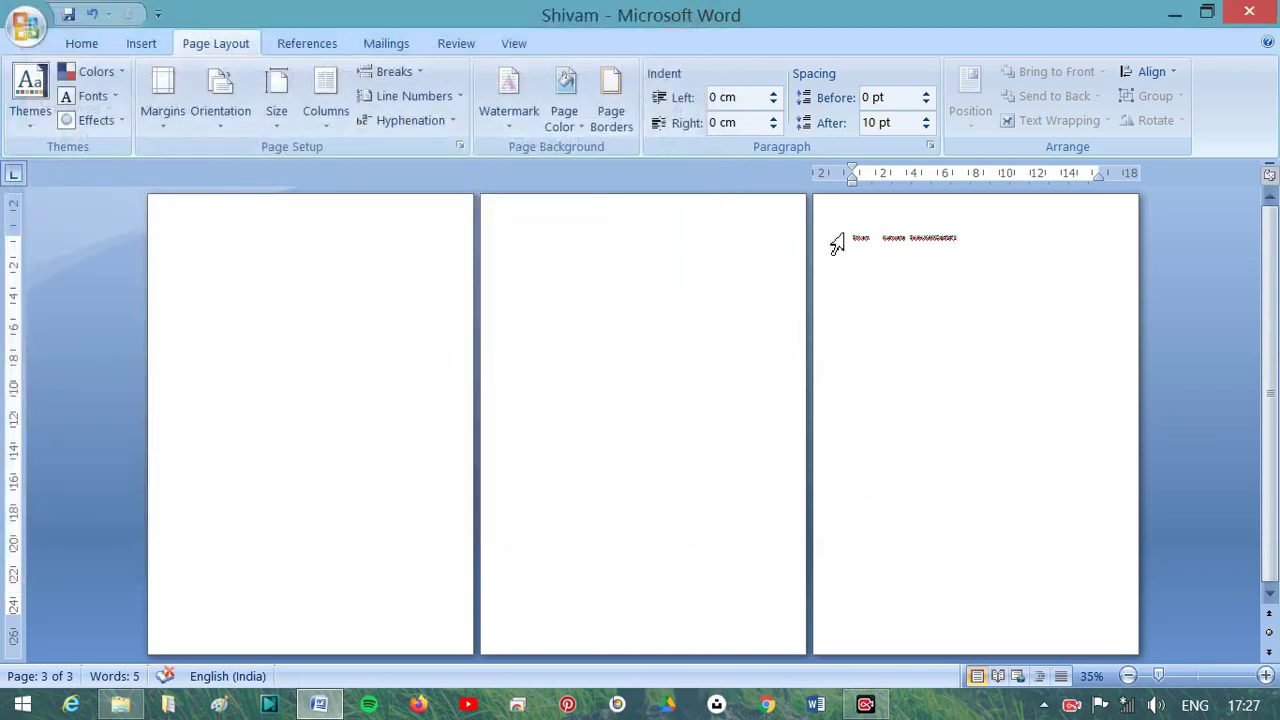
Delete the filler text following the first name on page 3.
scroll(916, 318, up, 7)
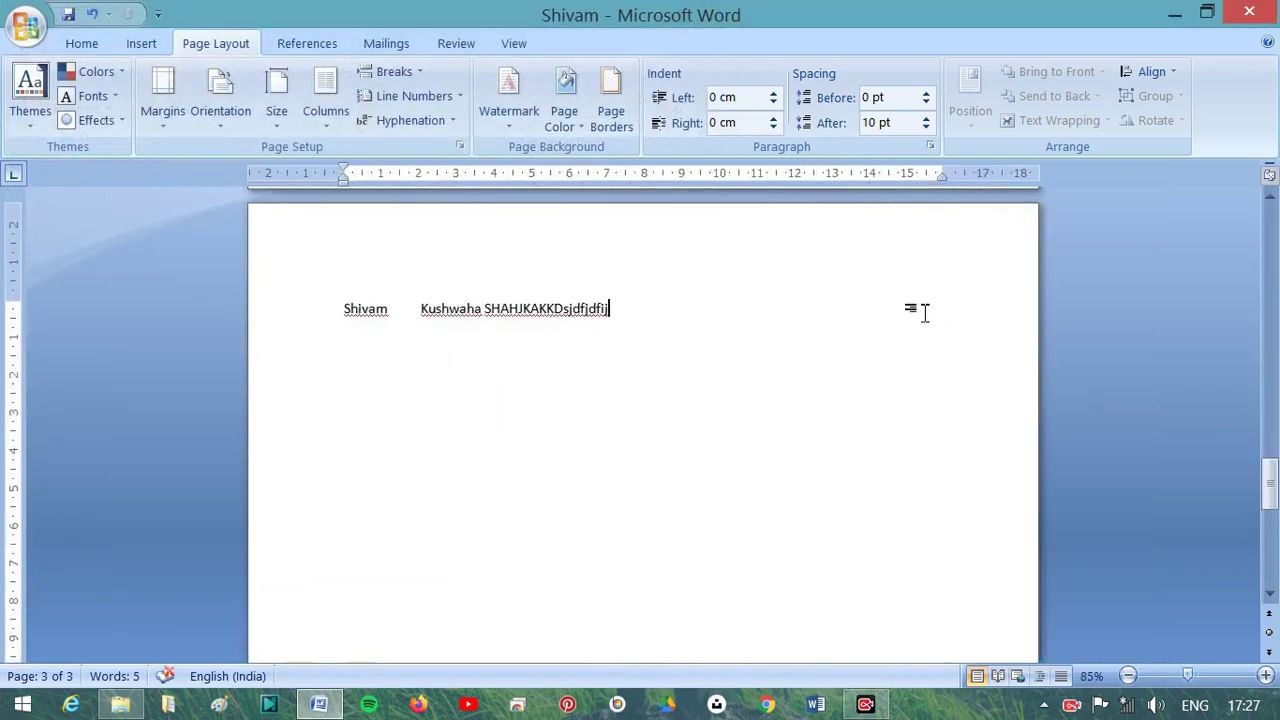
drag(598, 340, 404, 345)
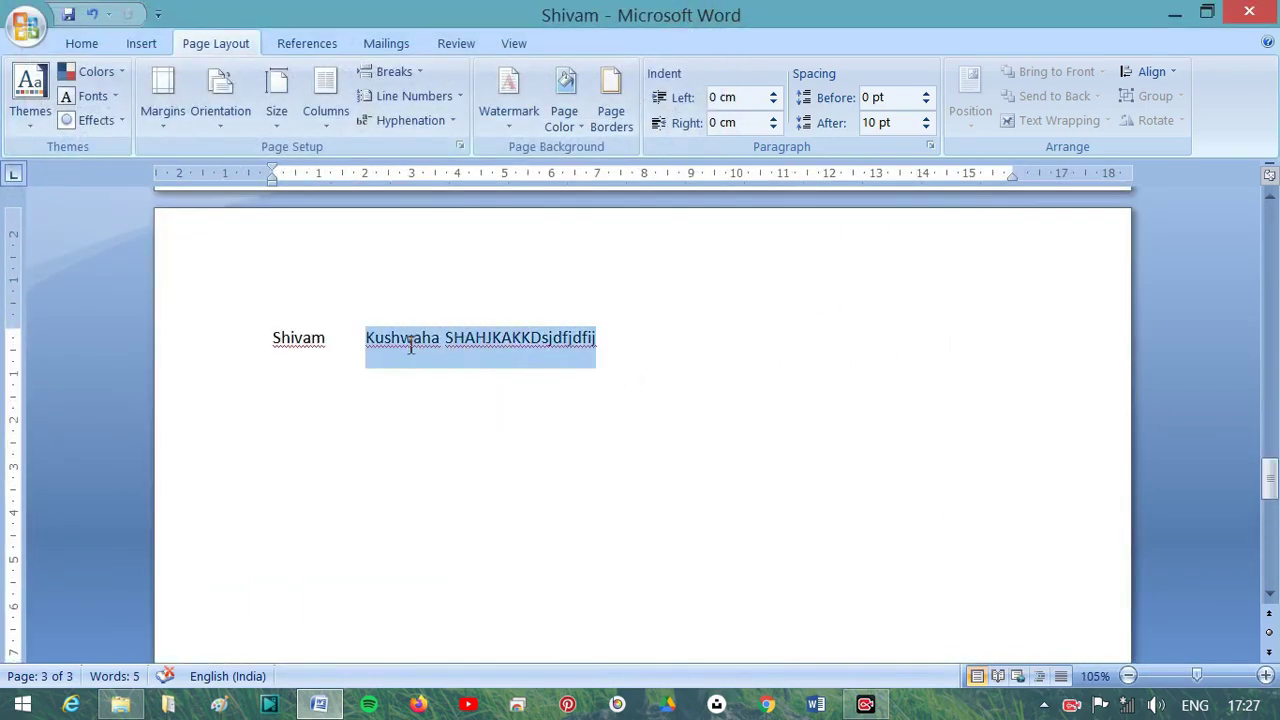
key(Delete)
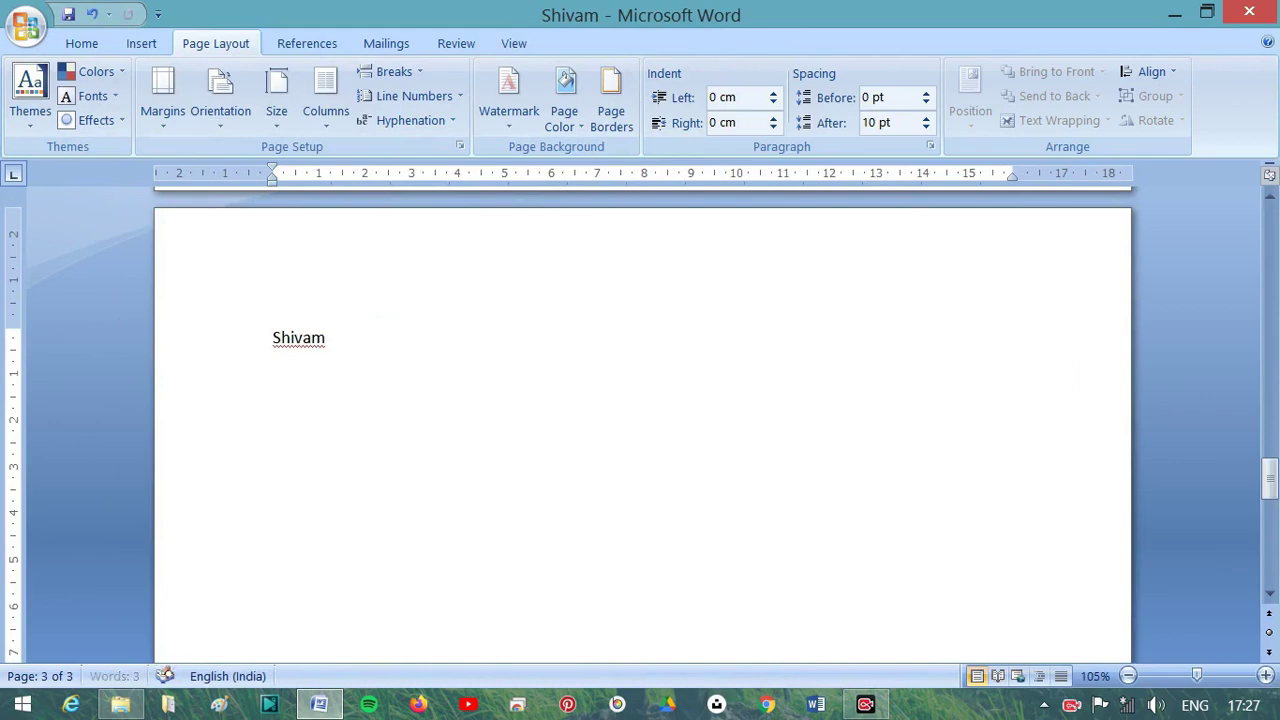
click(30, 22)
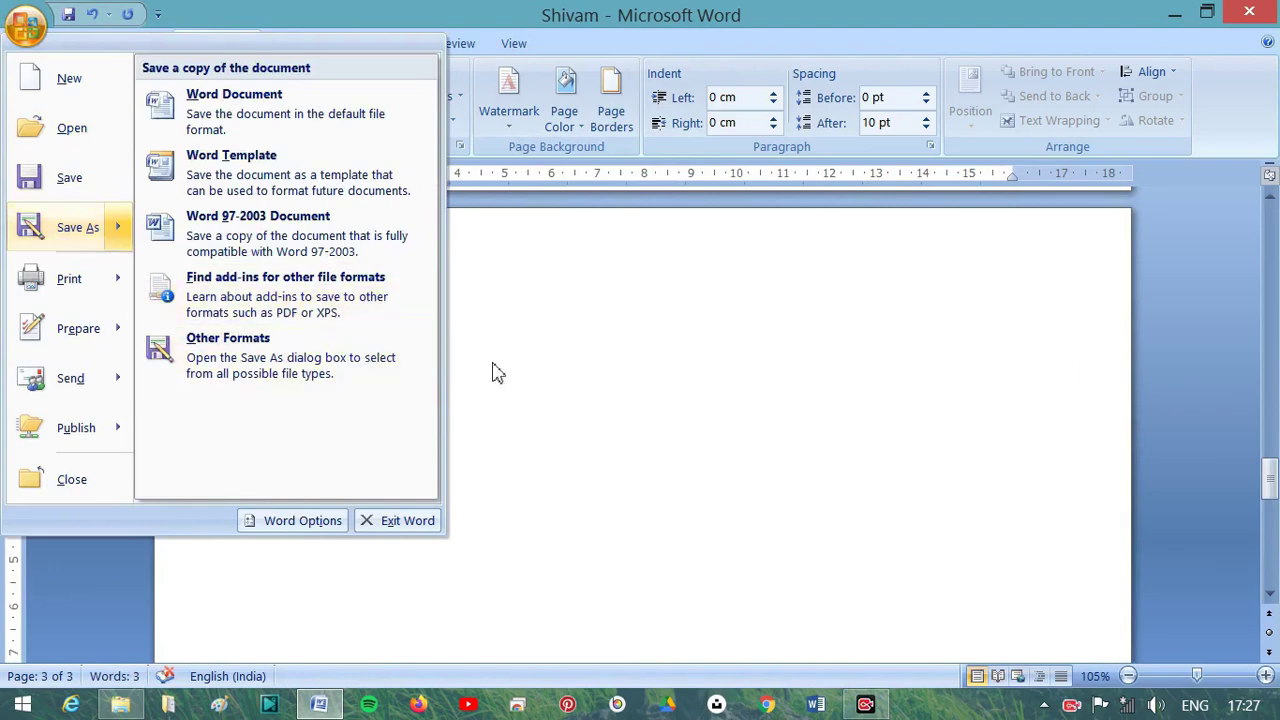
click(523, 360)
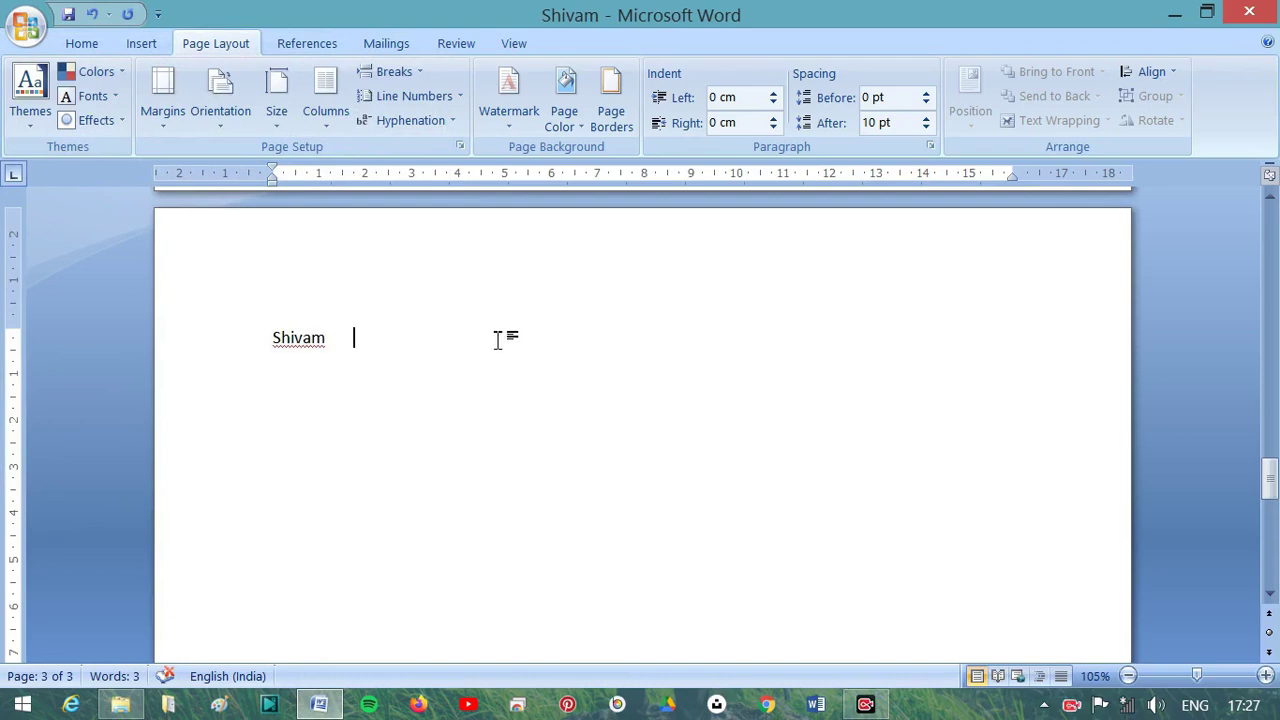
click(15, 41)
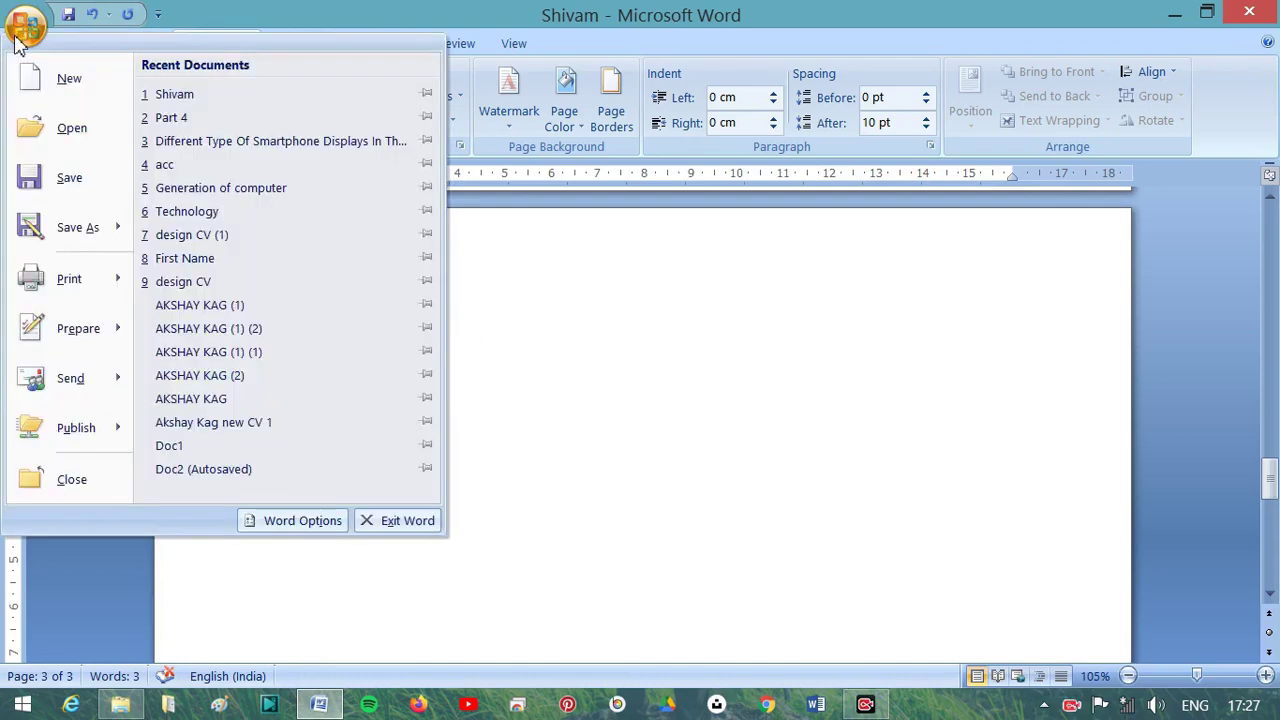
click(571, 353)
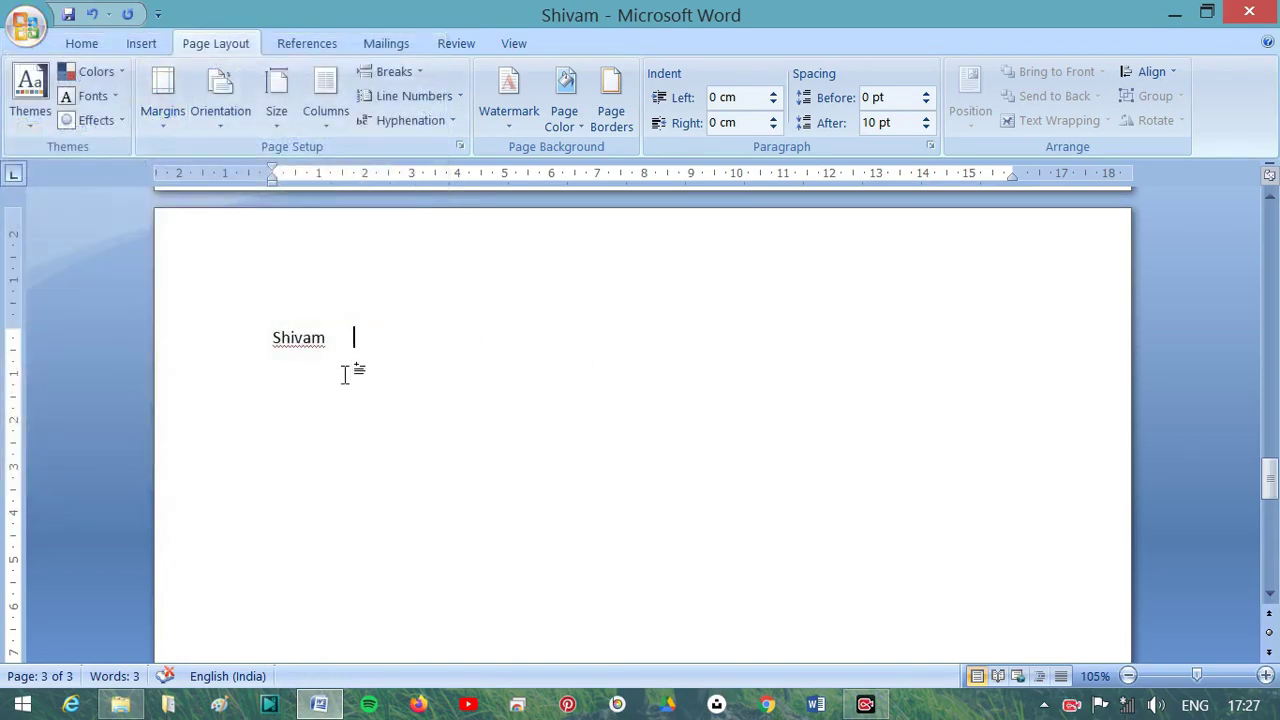
Type the surname in inverted capitals after the first name and save the document.
text(kU)
text(SHWAHA)
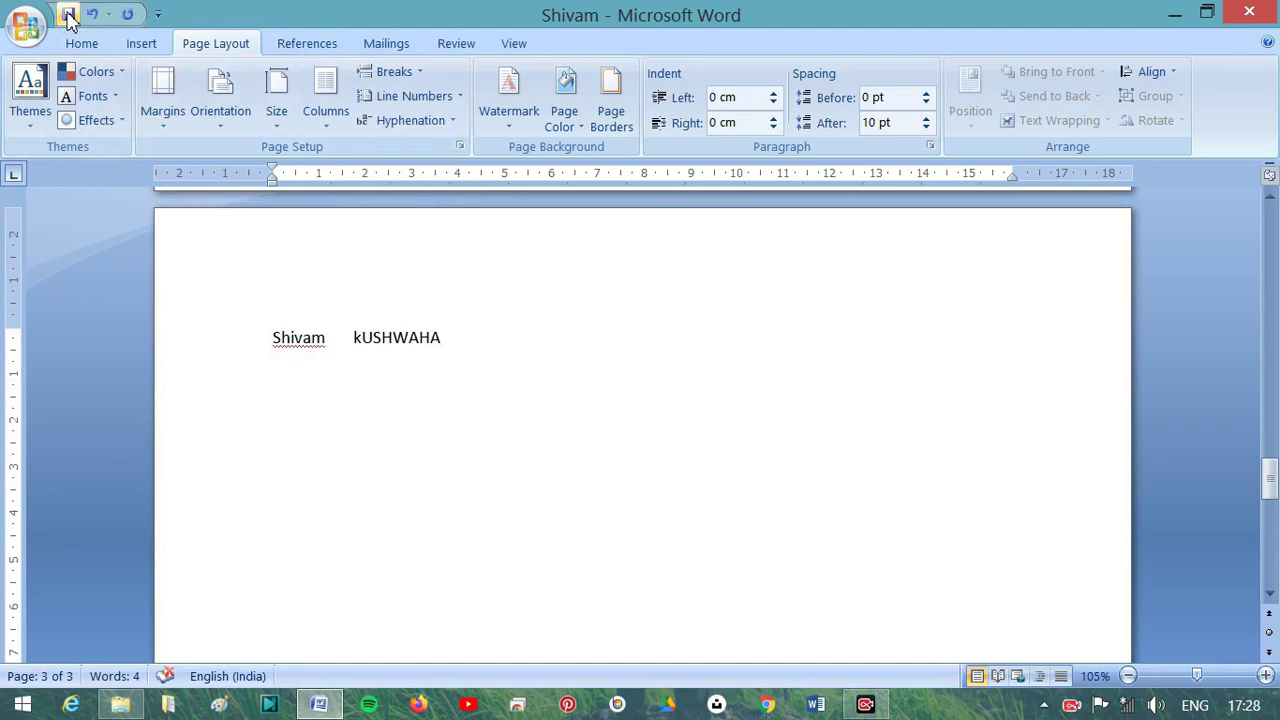
click(68, 14)
mouse_move(1197, 676)
mouse_down()
mouse_move(1172, 683)
mouse_move(1207, 683)
mouse_move(1183, 676)
mouse_up()
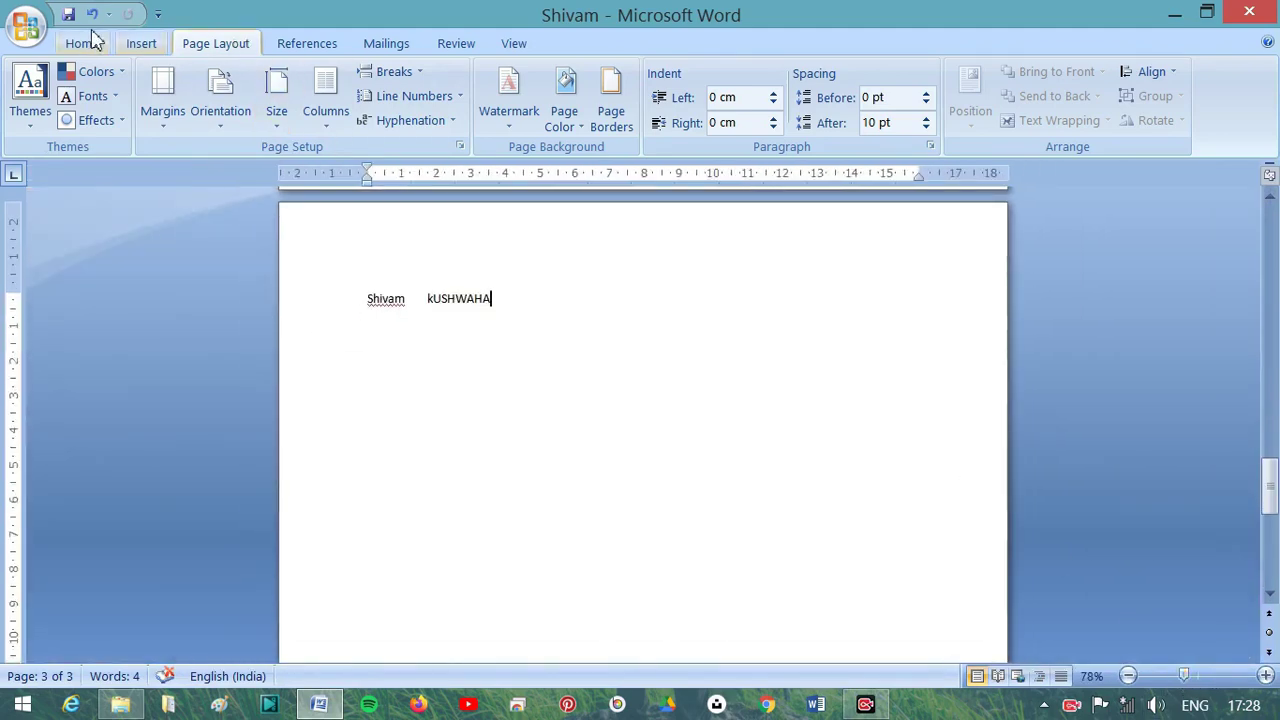
Reopen the Shivam document from its icon on the Desktop.
click(84, 43)
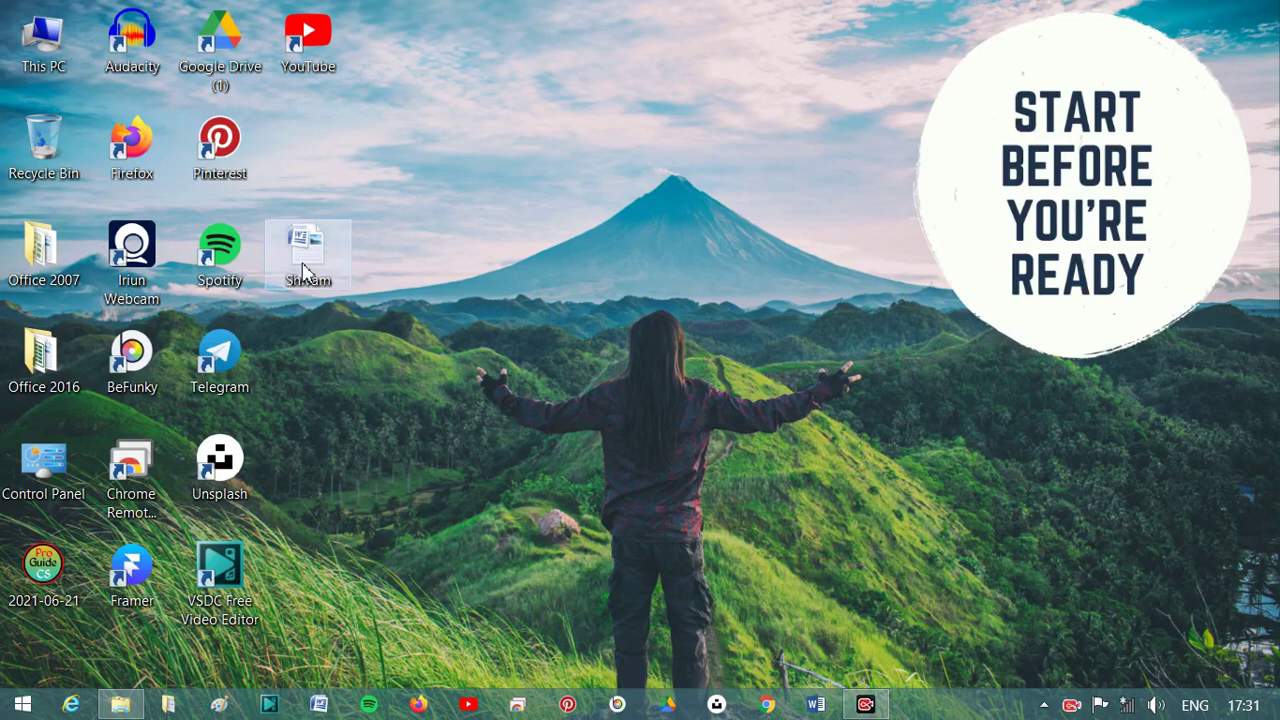
double_click(305, 268)
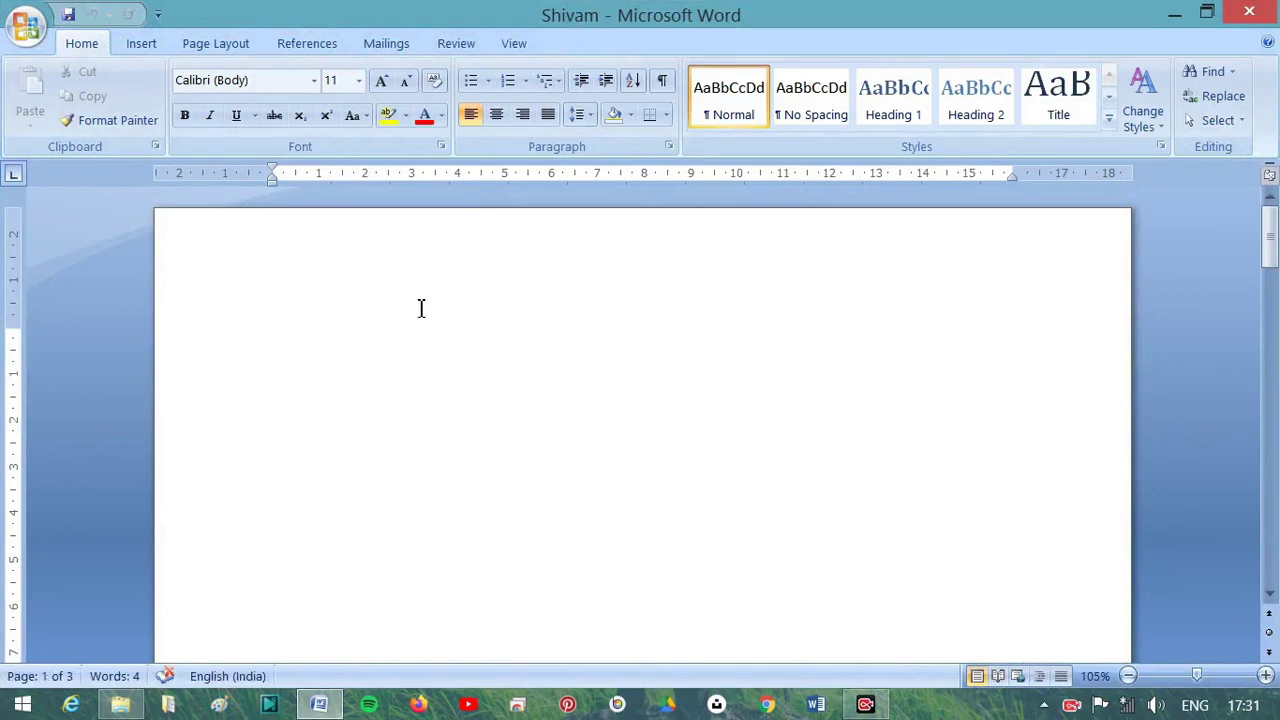
Type 'SDHG' at the top of page 1 and leave the cursor after it.
text(SDHG)
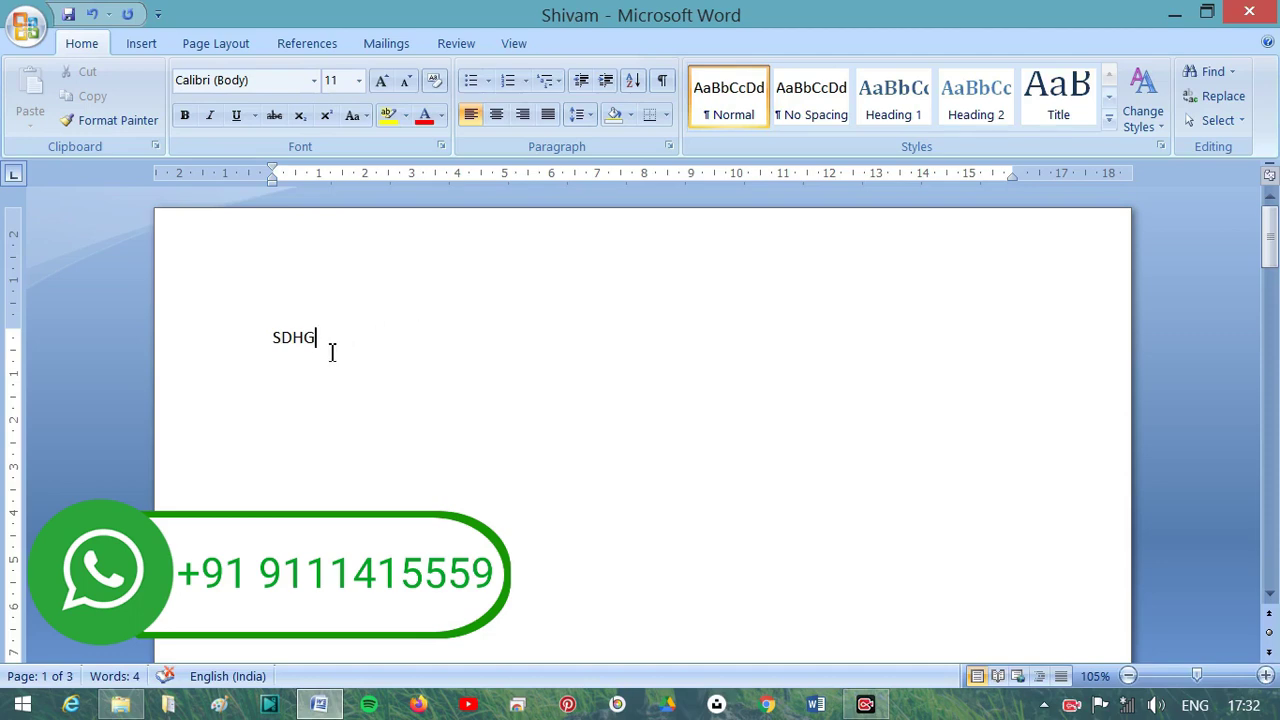
drag(317, 340, 306, 345)
click(343, 345)
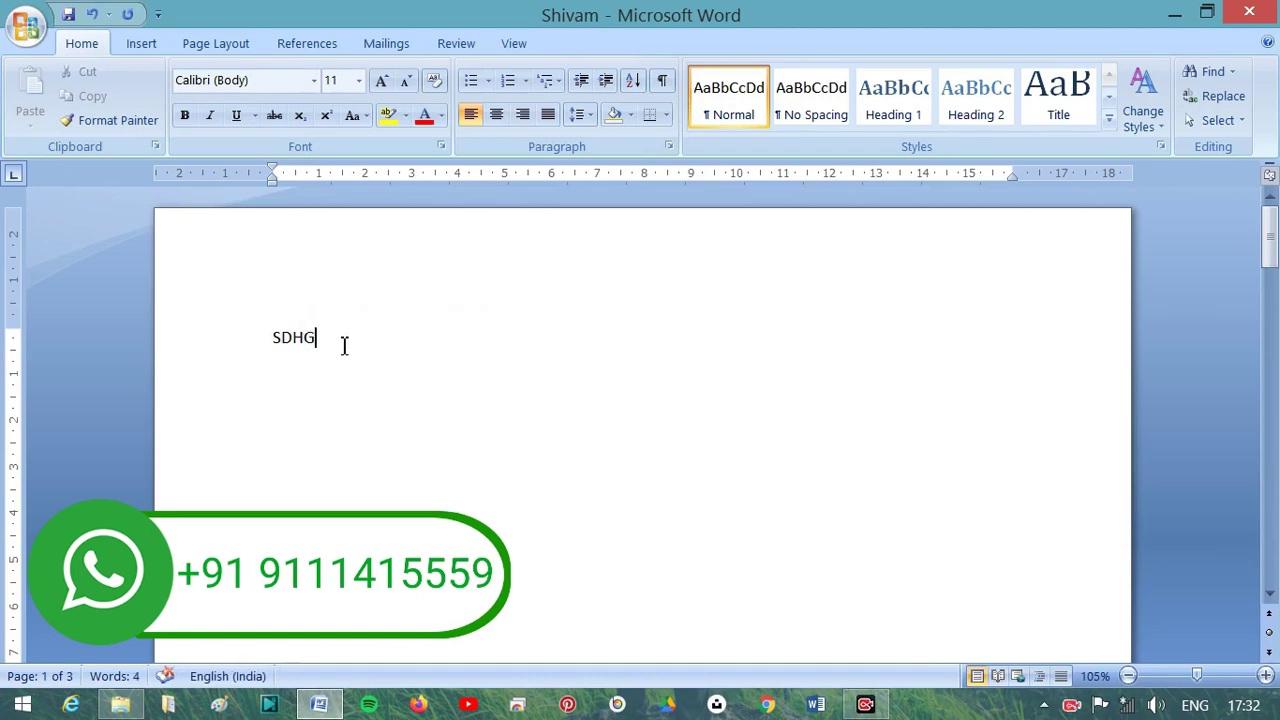